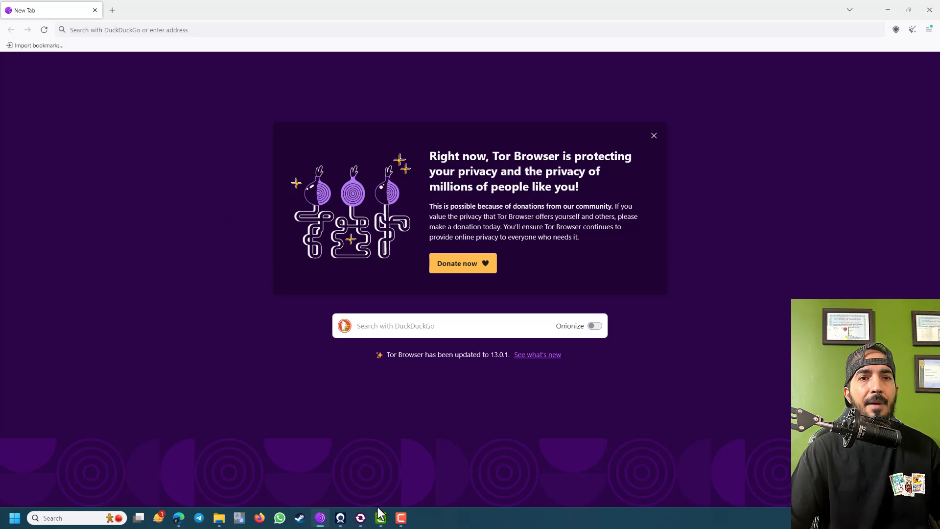
Switch to OnionShare, reposition its window over the browser, and start hosting a website
left_click(361, 518)
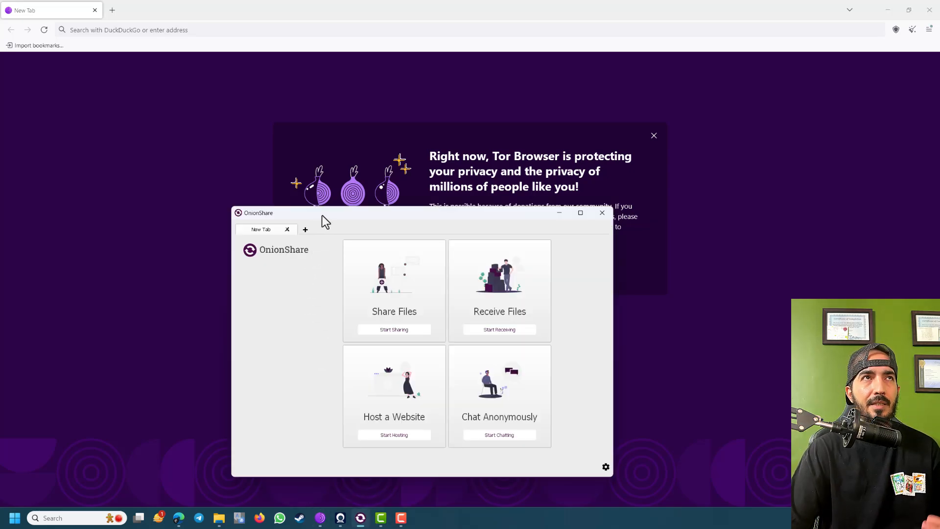
left_click_drag(322, 215, 290, 229)
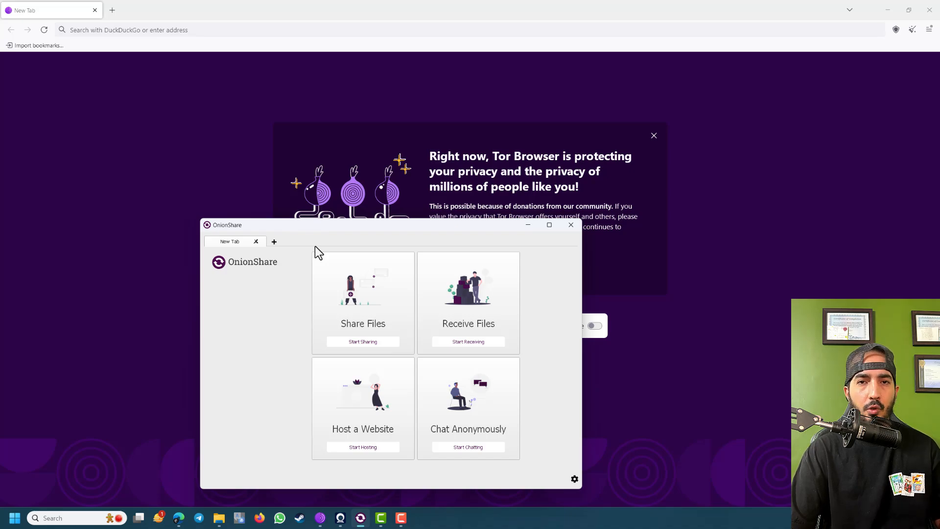
left_click_drag(324, 228, 307, 205)
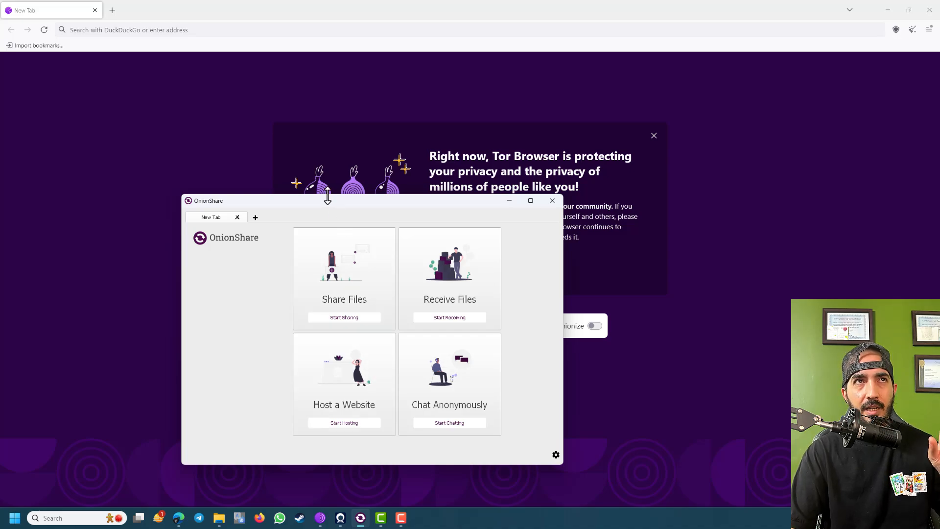
left_click_drag(336, 204, 321, 193)
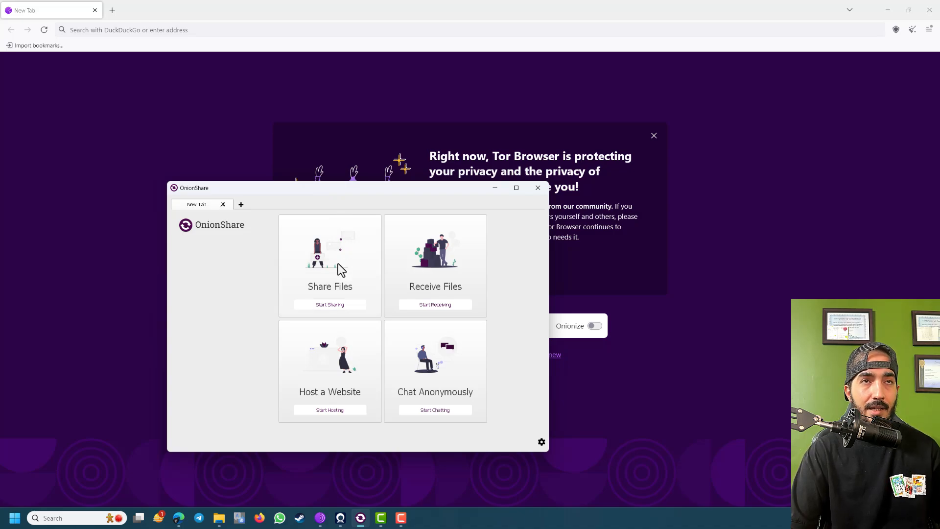
left_click(335, 409)
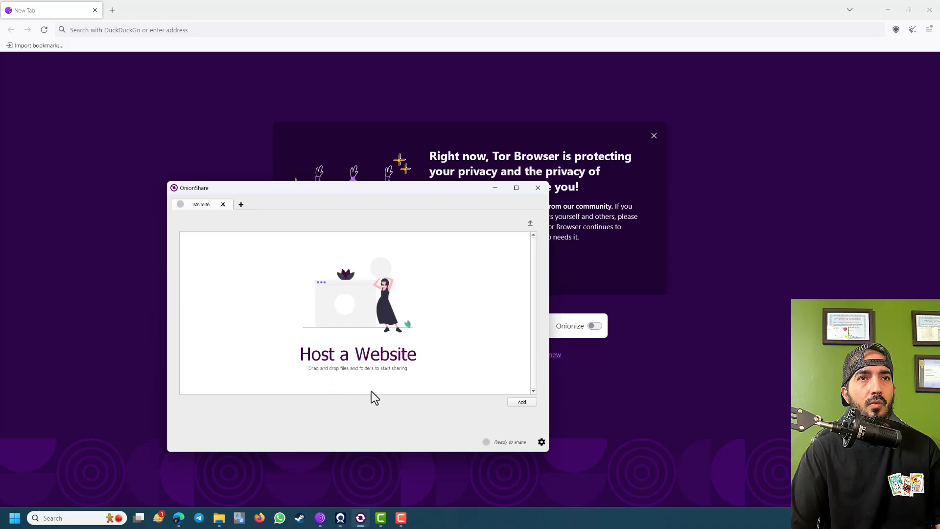
Add the mysite folder from the Music folder in File Explorer to the OnionShare website
left_click(219, 517)
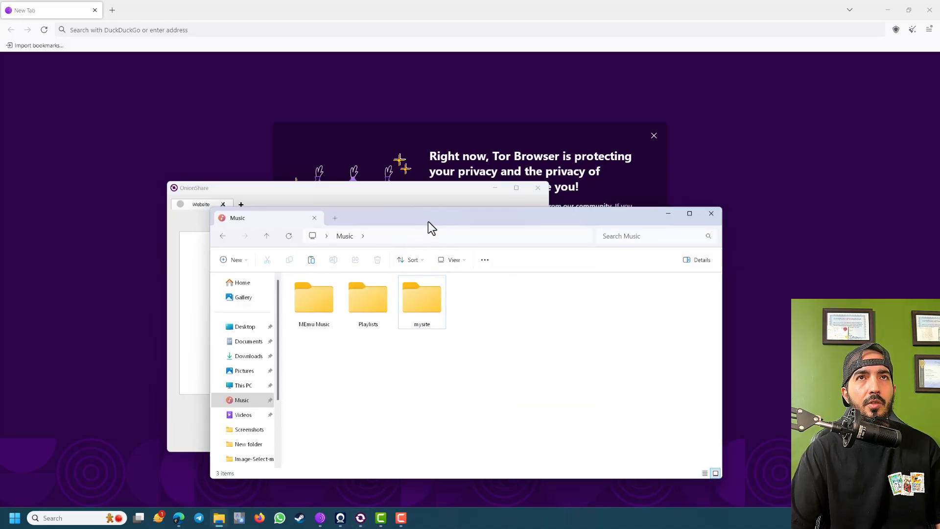
left_click_drag(428, 221, 668, 225)
double_click(669, 315)
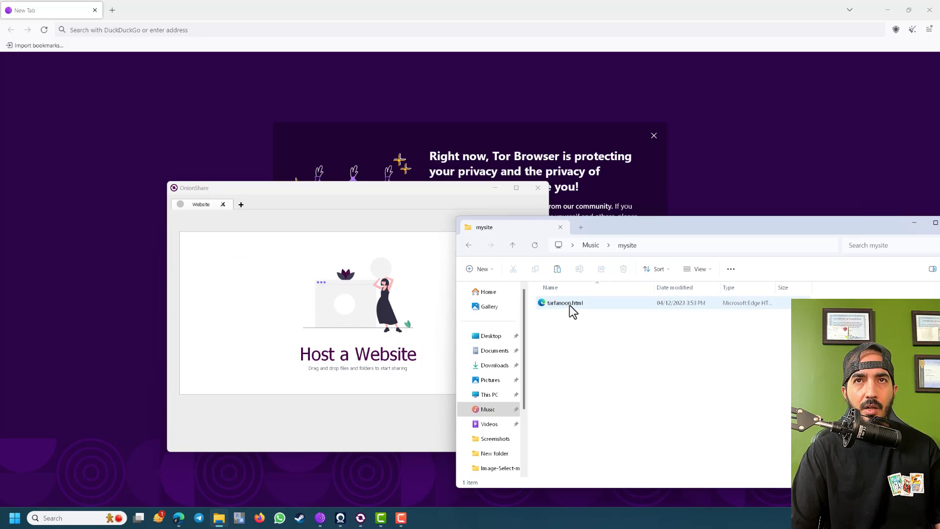
left_click(468, 246)
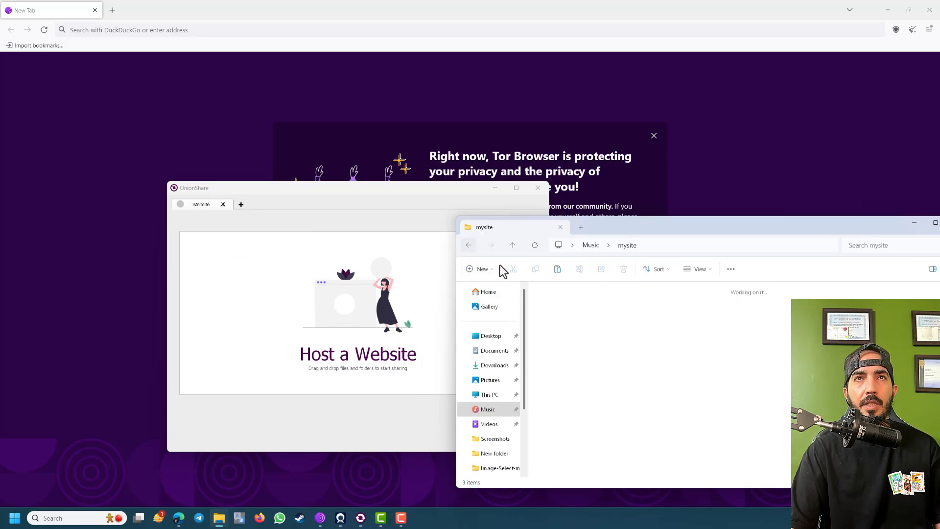
left_click_drag(612, 322, 337, 320)
left_click(328, 315)
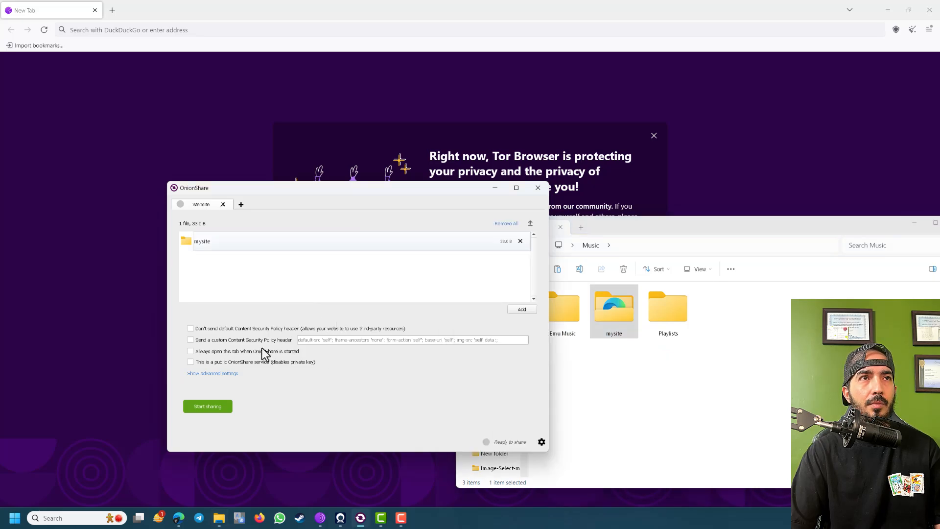
Start sharing the site as a public OnionShare service with the private key disabled, and copy its onion address
left_click(190, 362)
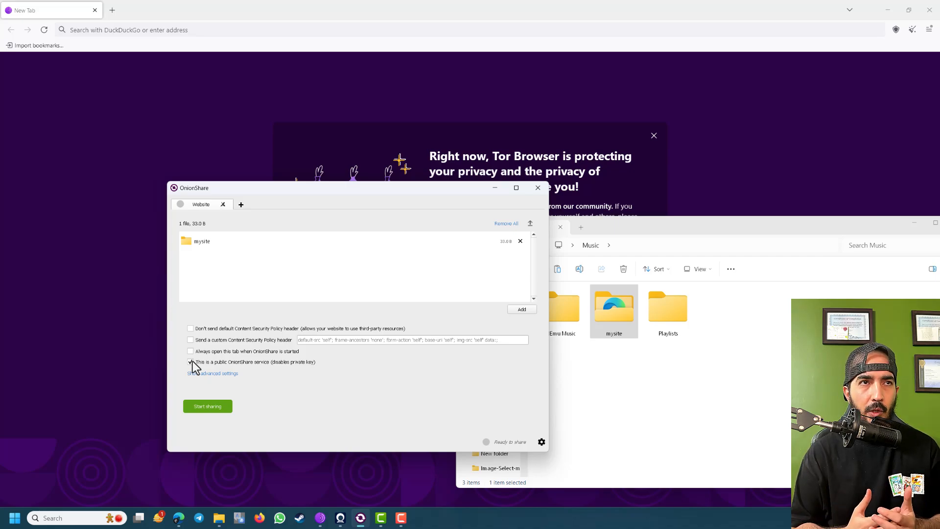
left_click(215, 407)
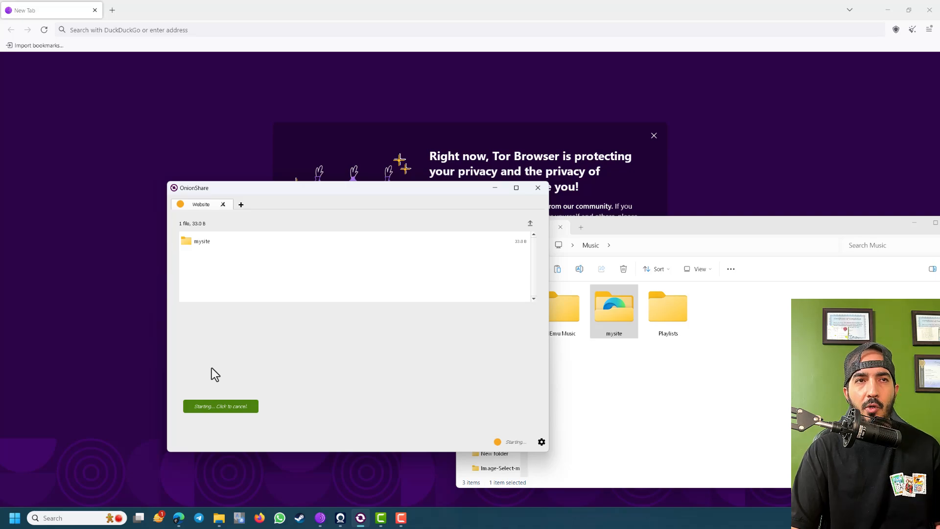
left_click_drag(375, 394, 238, 396)
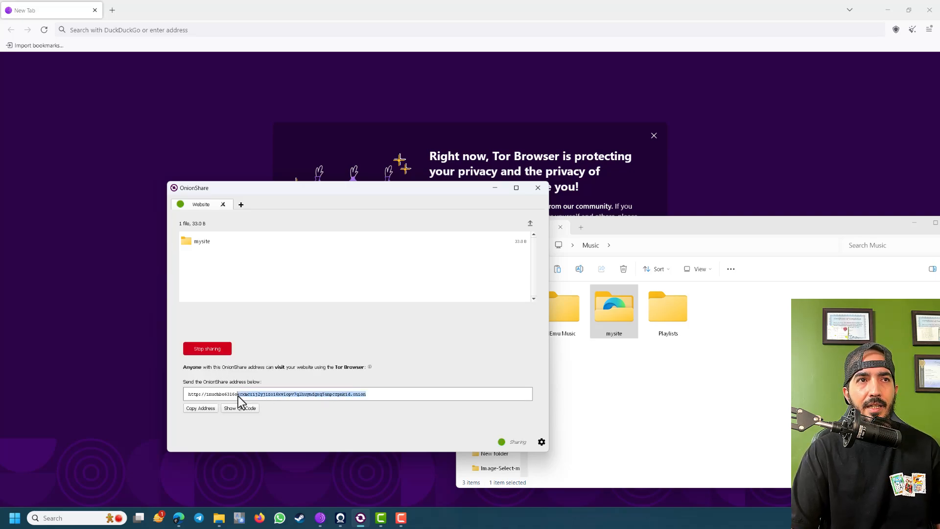
left_click_drag(328, 394, 188, 399)
key("ctrl+c")
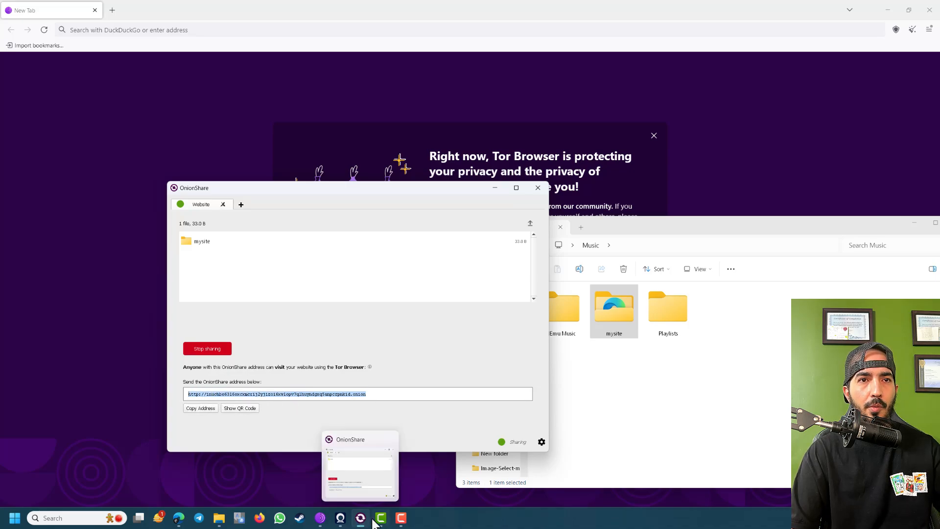
Switch to Tor Browser and load the copied onion address
left_click(320, 518)
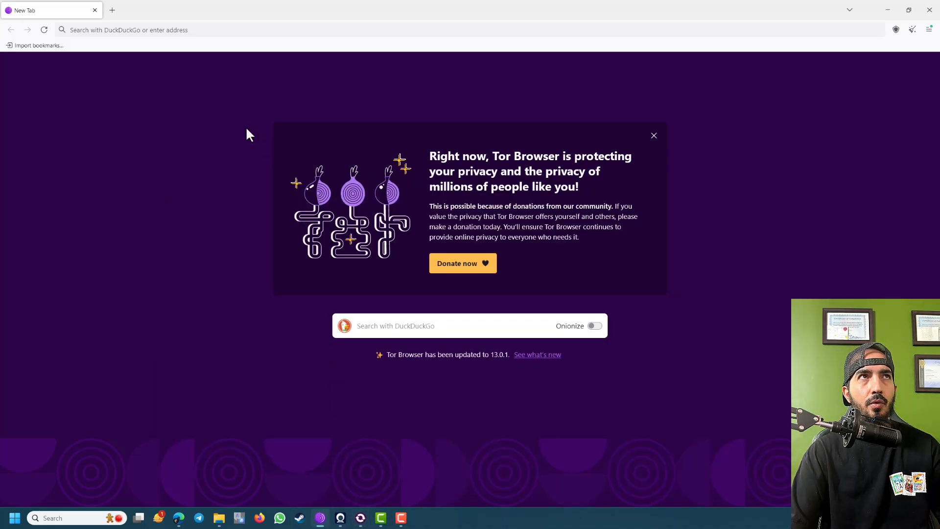
left_click(260, 29)
key("ctrl+v")
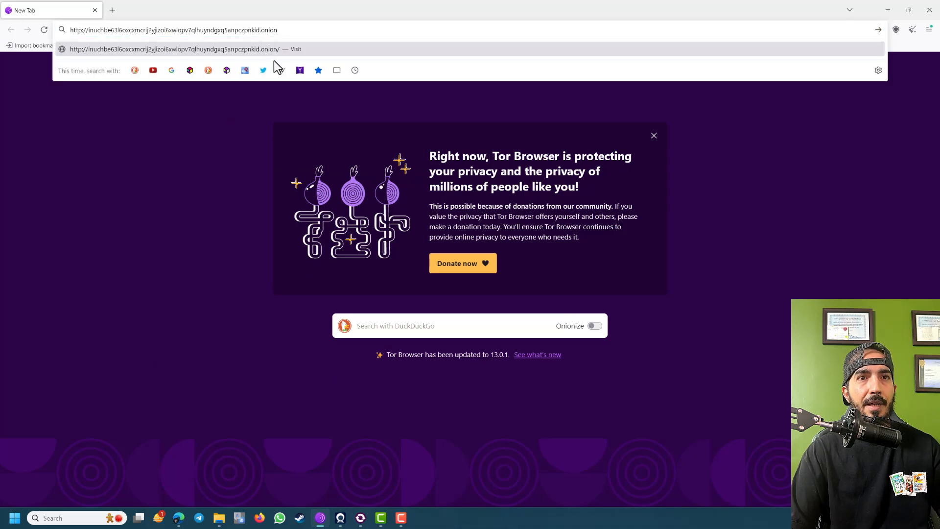
key("Return")
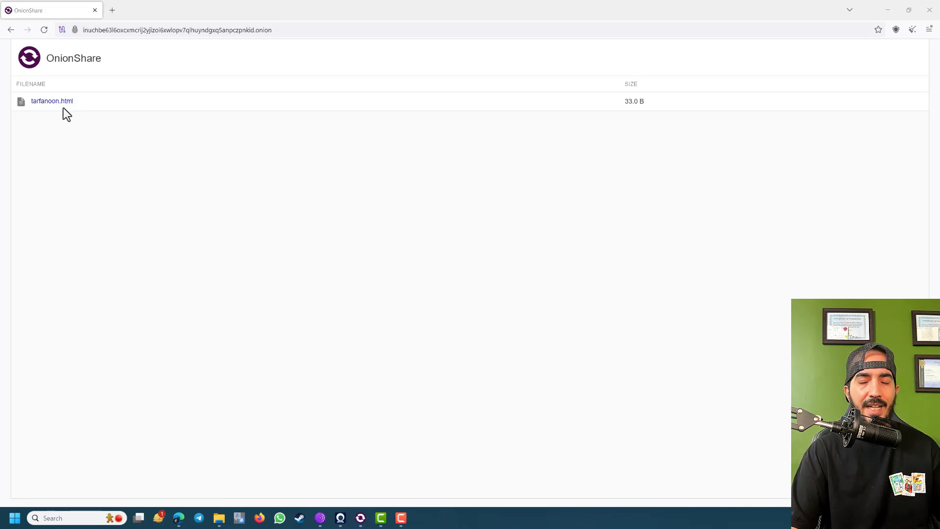
Compare the mysite folder's contents in File Explorer with the hosted listing, and open tarfanoon.html in Tor Browser to examine its text and address
left_click(219, 518)
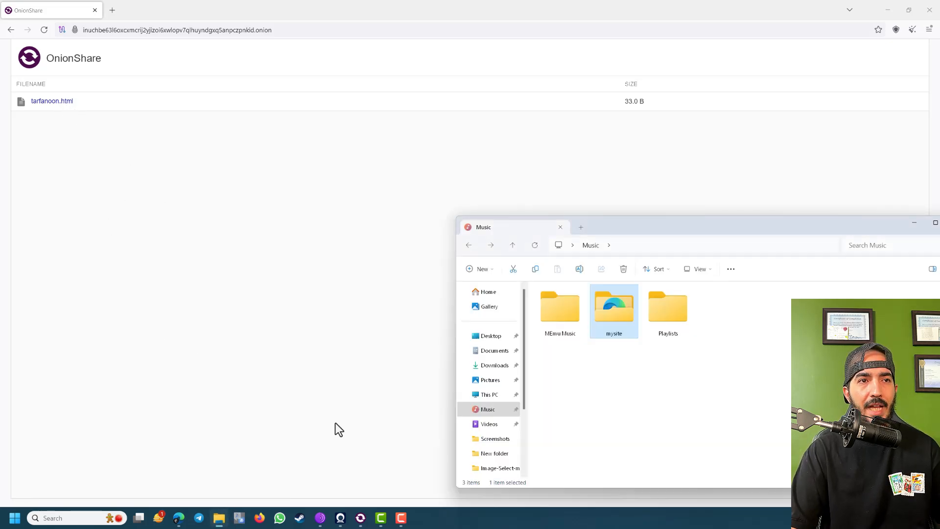
double_click(611, 314)
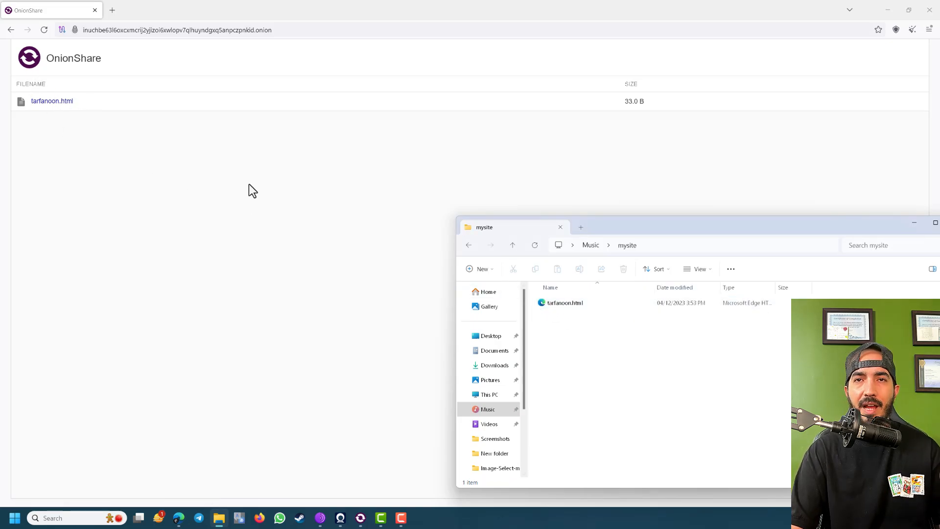
left_click(59, 103)
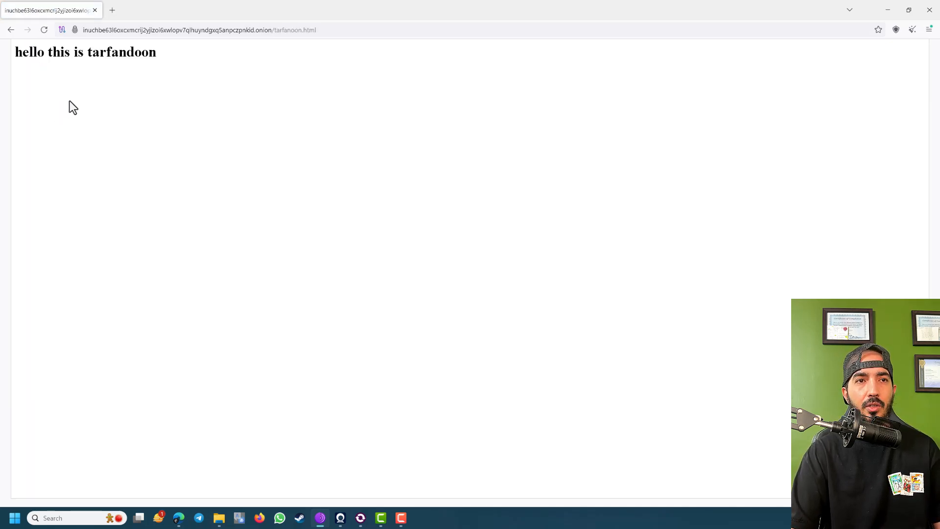
left_click_drag(16, 52, 209, 56)
left_click(168, 57)
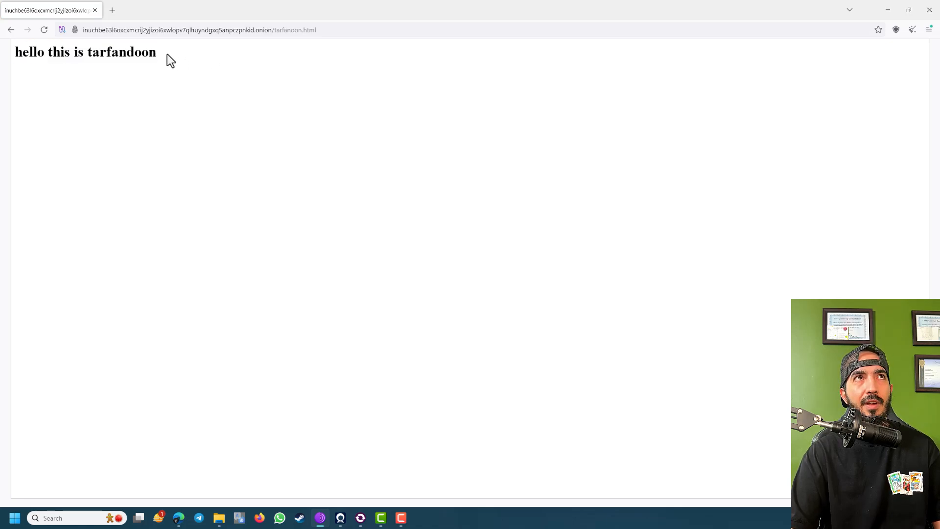
left_click_drag(317, 31, 18, 35)
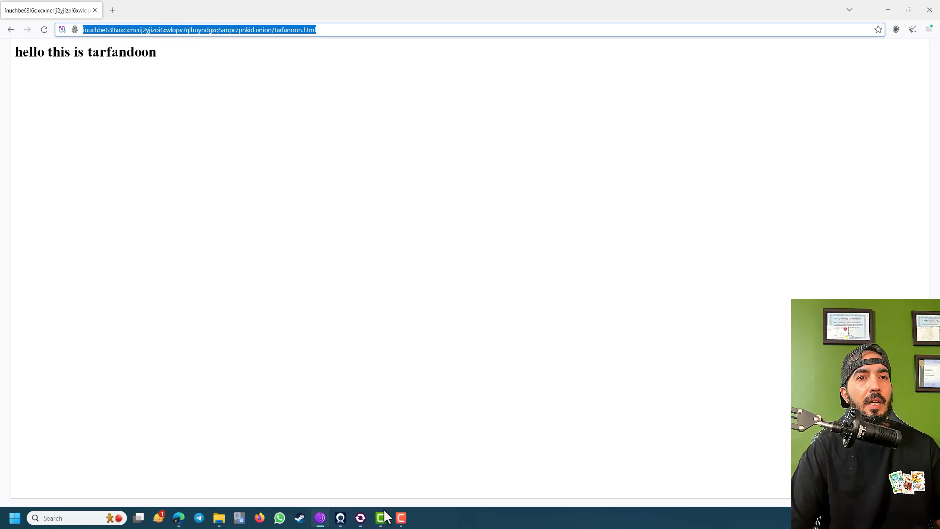
Stop sharing the website in OnionShare and reload the hosted page in Tor Browser to test its availability
left_click(361, 518)
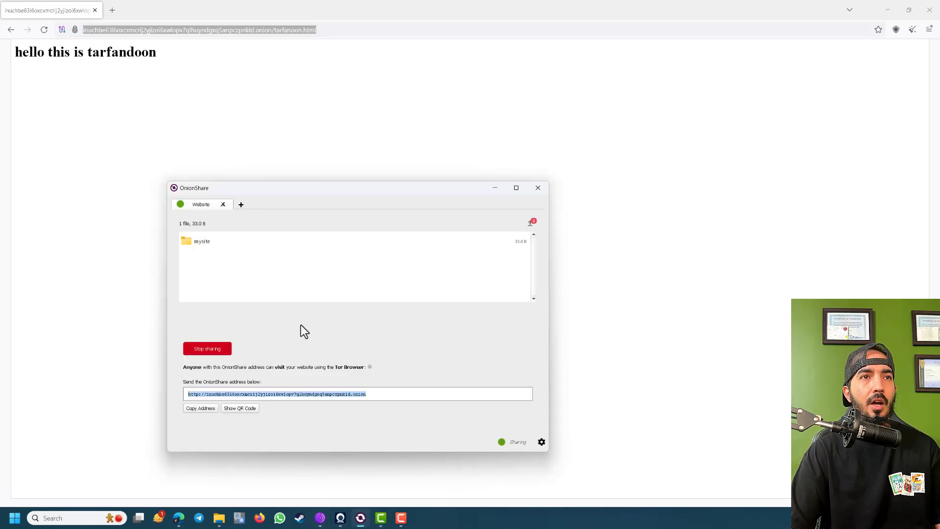
left_click(207, 348)
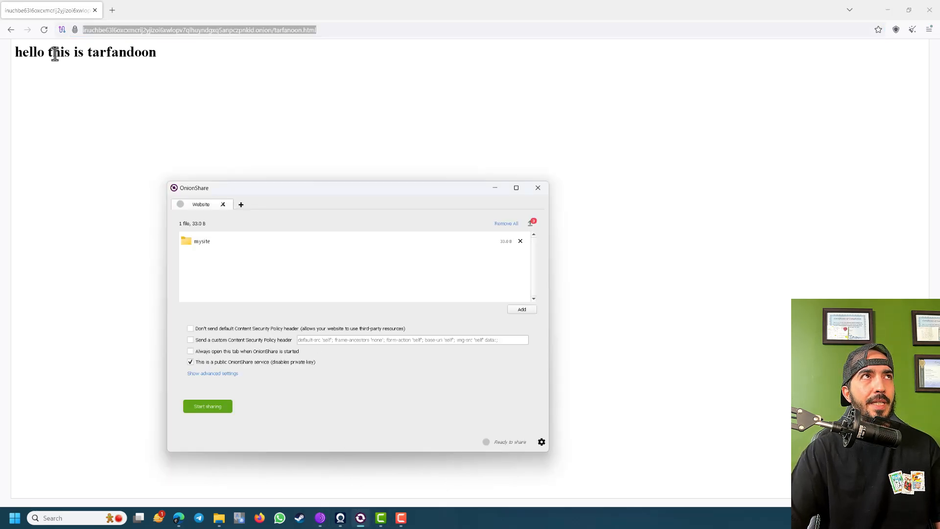
left_click(43, 30)
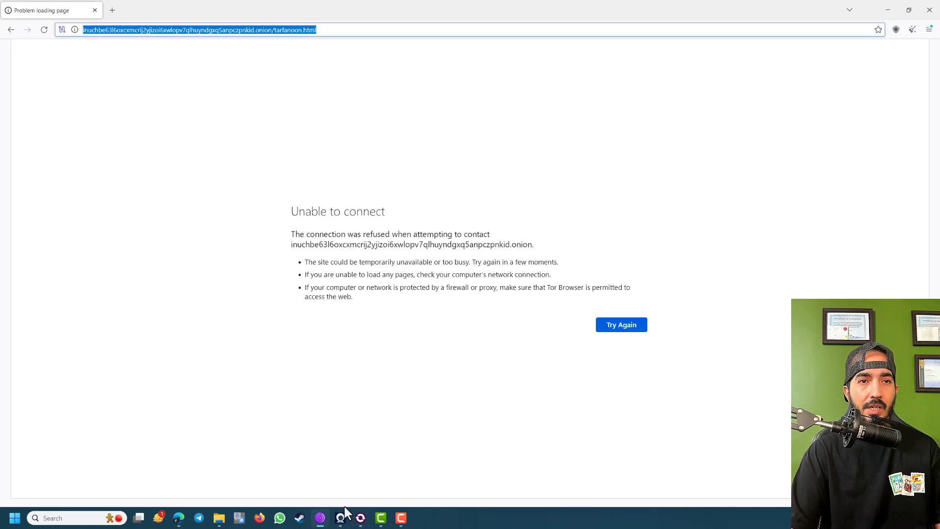
In OnionShare, turn off the public service option, restart sharing with a private key, and copy the onion address
left_click(361, 517)
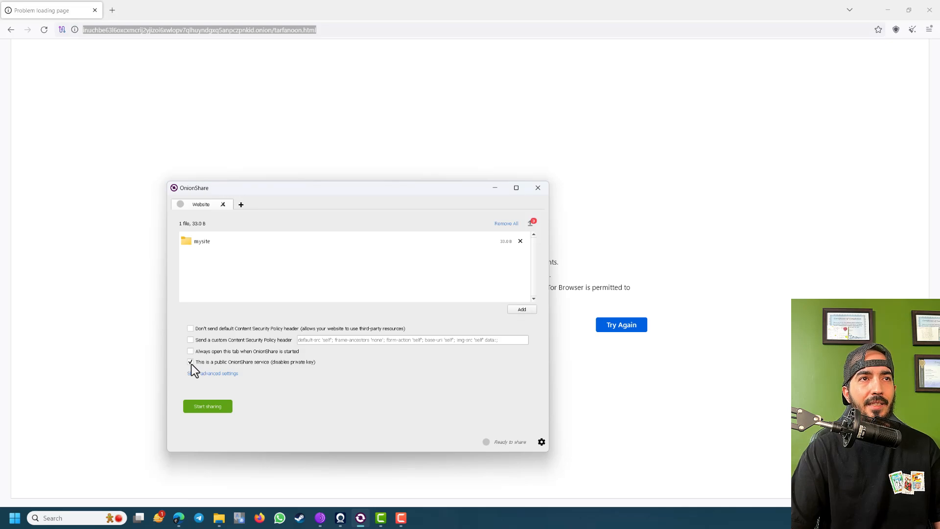
left_click(212, 407)
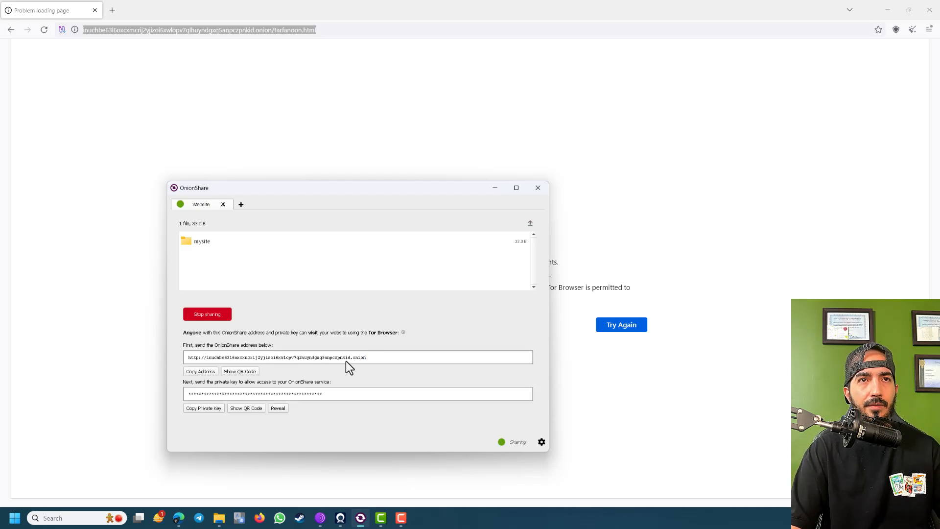
left_click_drag(367, 357, 188, 354)
key("ctrl+c")
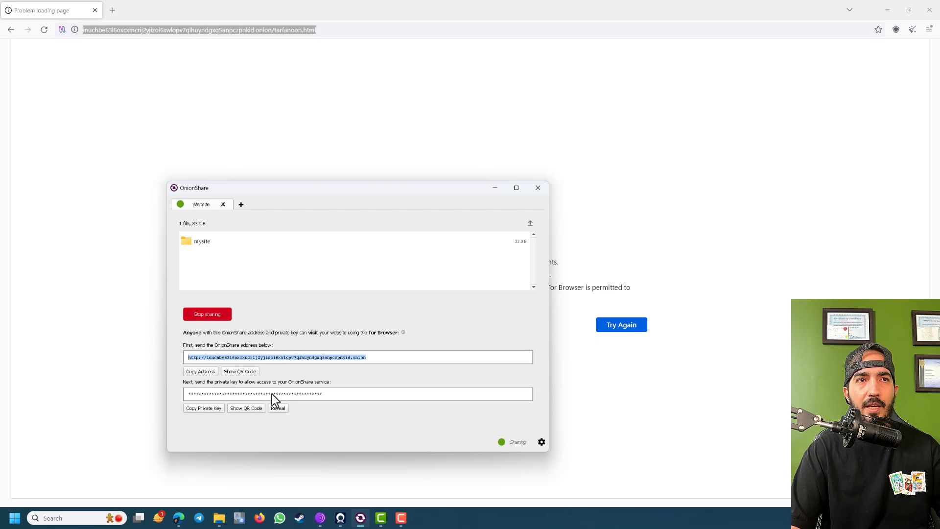
Load the private service's copied onion address in Tor Browser
left_click(149, 31)
key("ctrl+v")
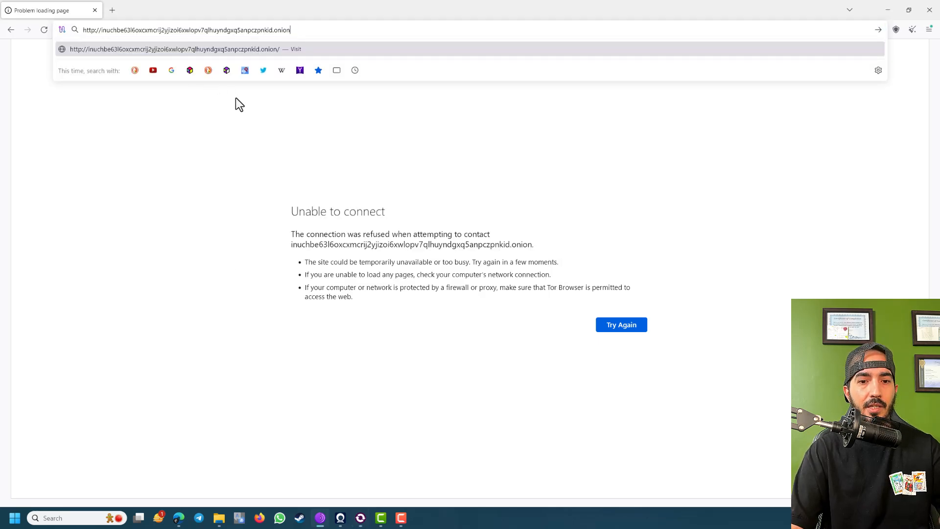
key("Return")
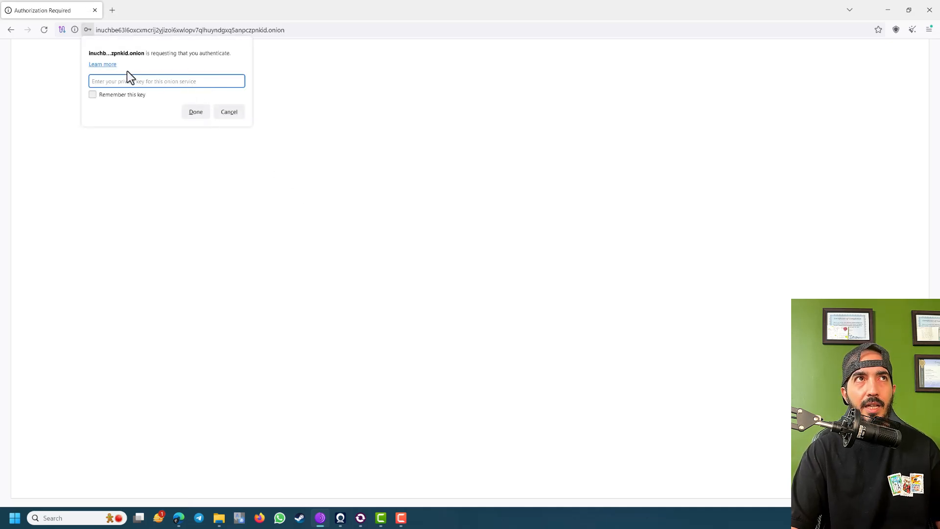
Copy the service's private key from OnionShare and submit it in Tor Browser's private key field to authenticate
left_click(360, 518)
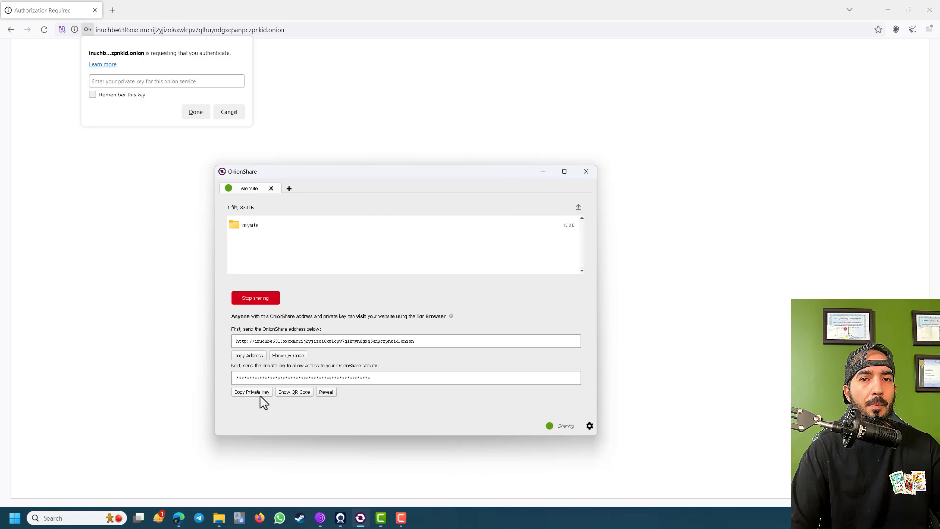
left_click(168, 79)
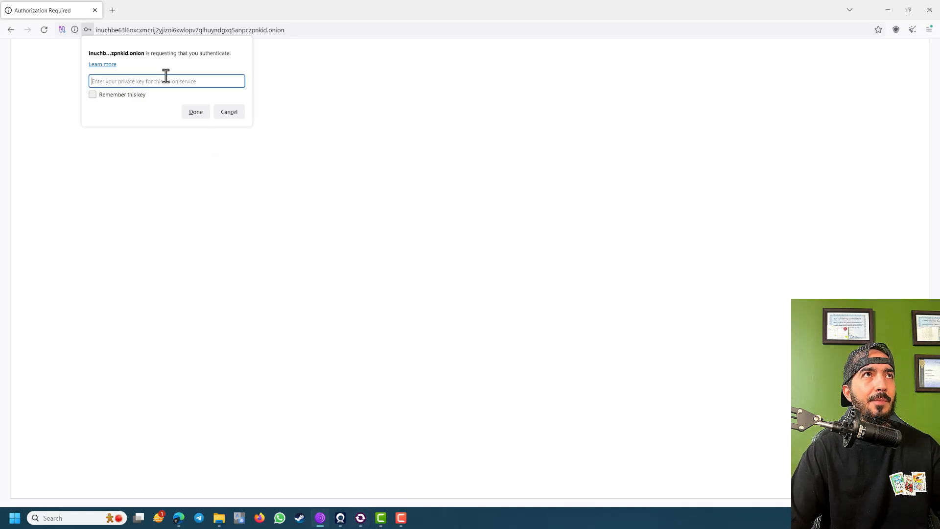
key("ctrl+v")
left_click(198, 111)
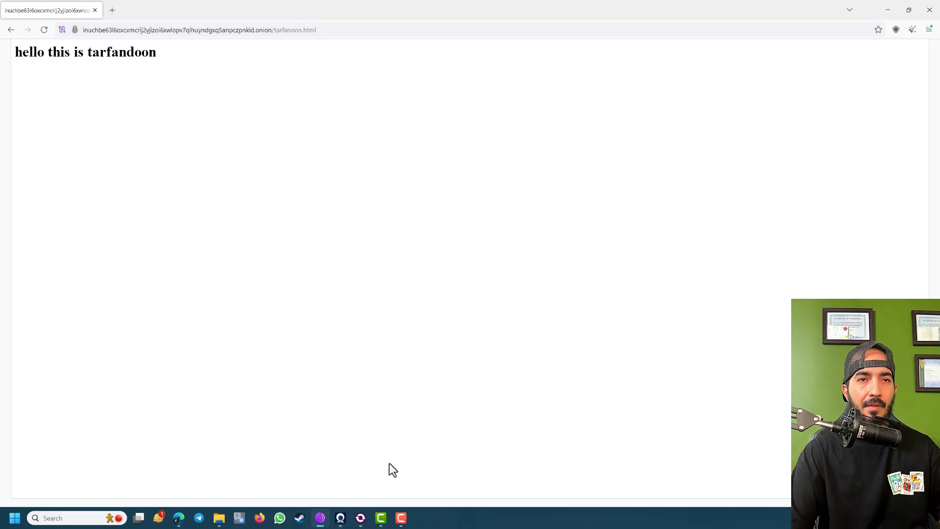
Stop sharing the private website in OnionShare and close the program
left_click(361, 518)
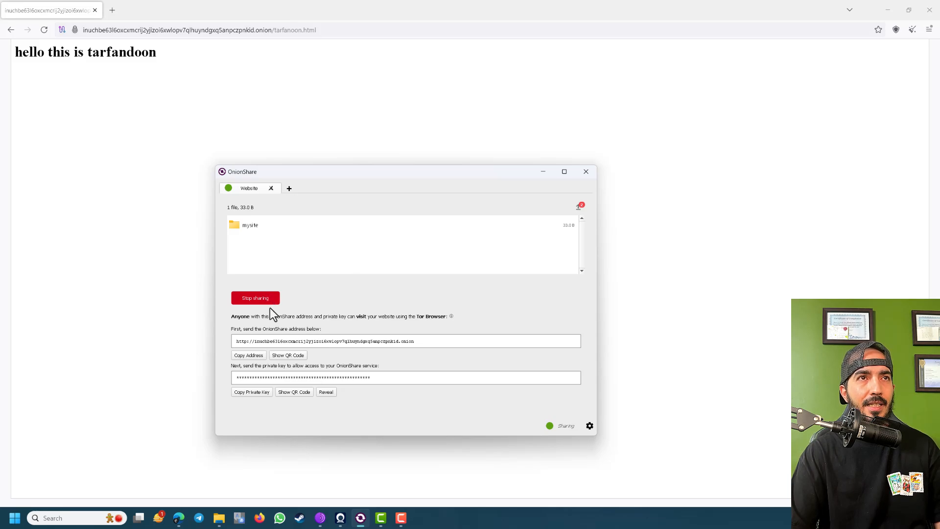
left_click(257, 298)
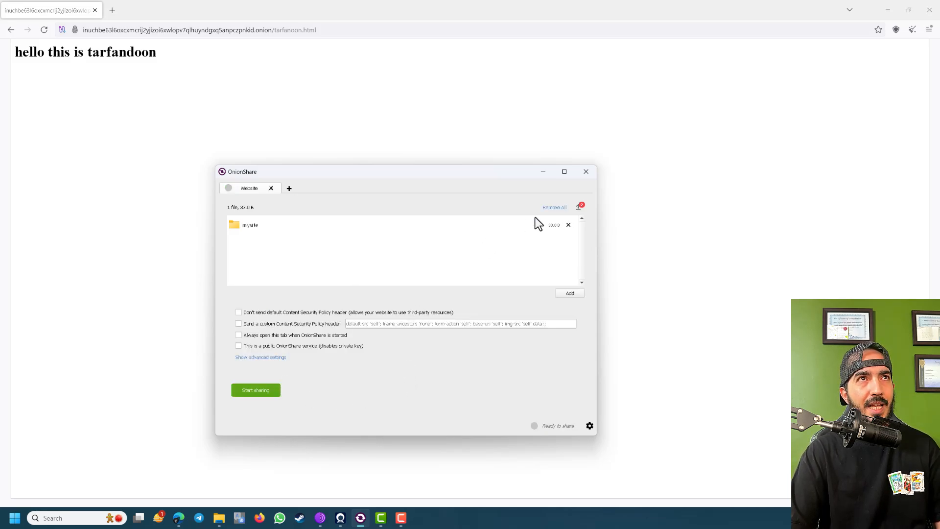
left_click(585, 174)
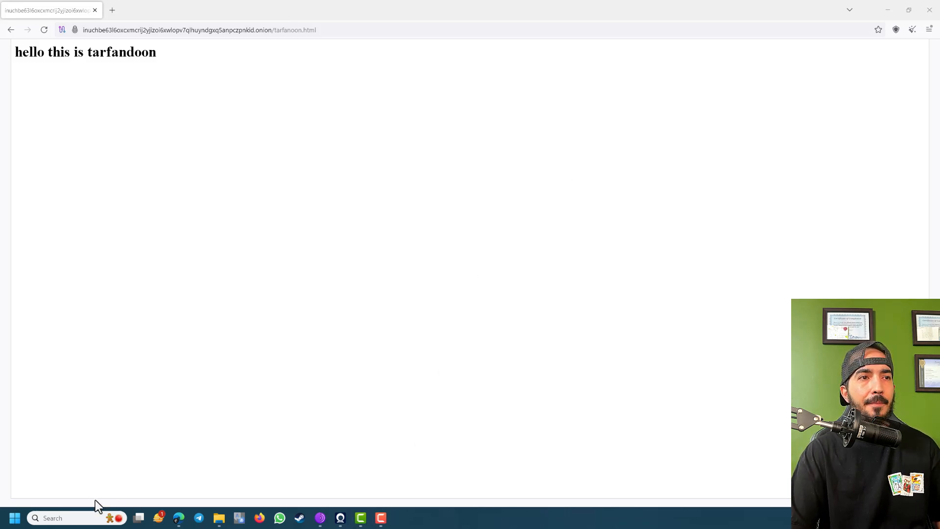
Launch OnionShare again, connect it to Tor, and reload the previously hosted site in Tor Browser
mouse_move(76, 515)
type("o")
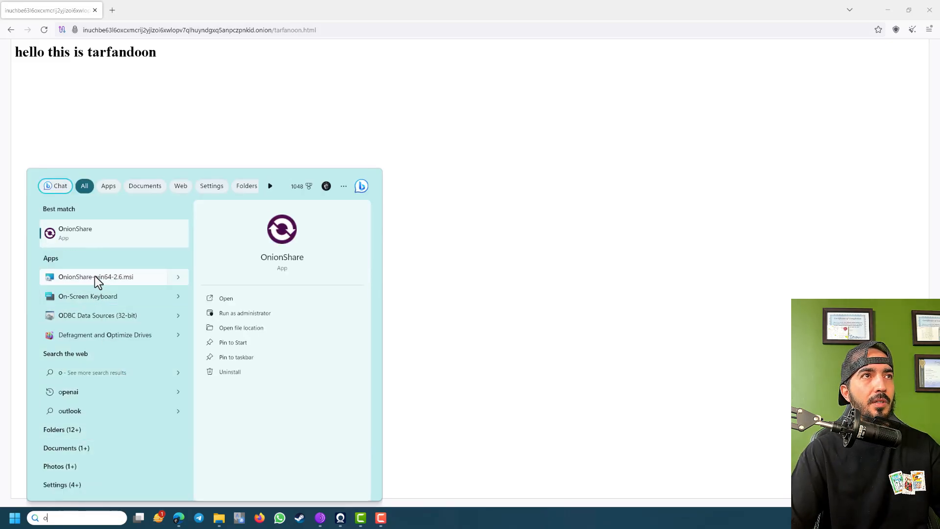
left_click(95, 245)
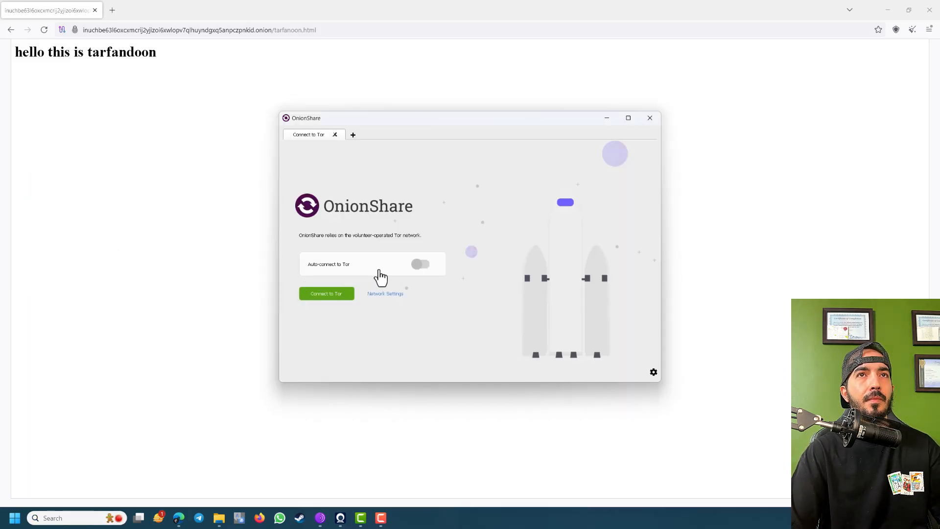
left_click(329, 295)
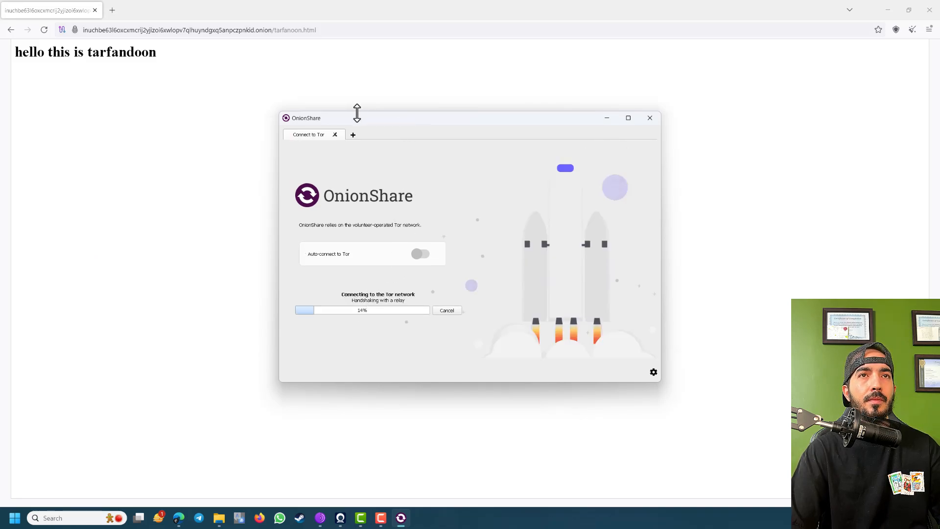
left_click(45, 31)
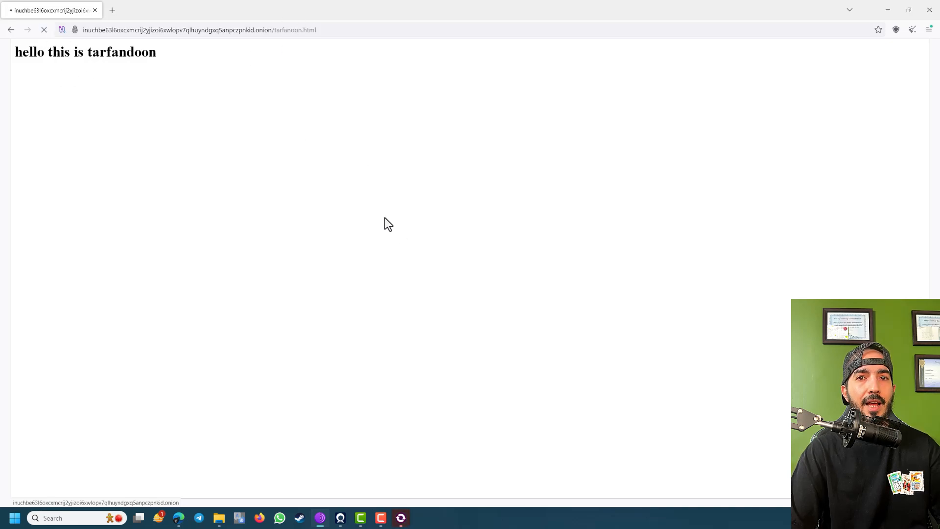
Return to OnionShare, choose Chat Anonymously, and start a chat server with the public service option left off
left_click(401, 517)
left_click_drag(407, 118, 457, 125)
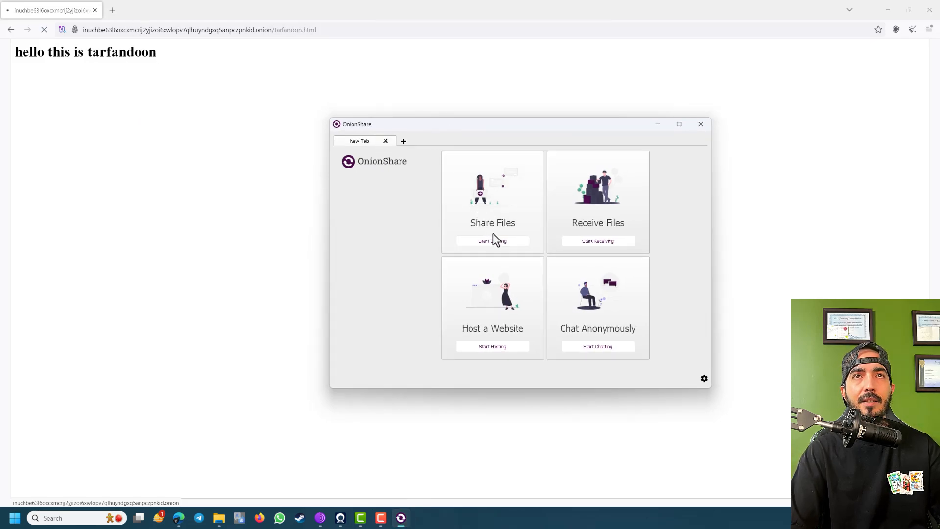
left_click(592, 348)
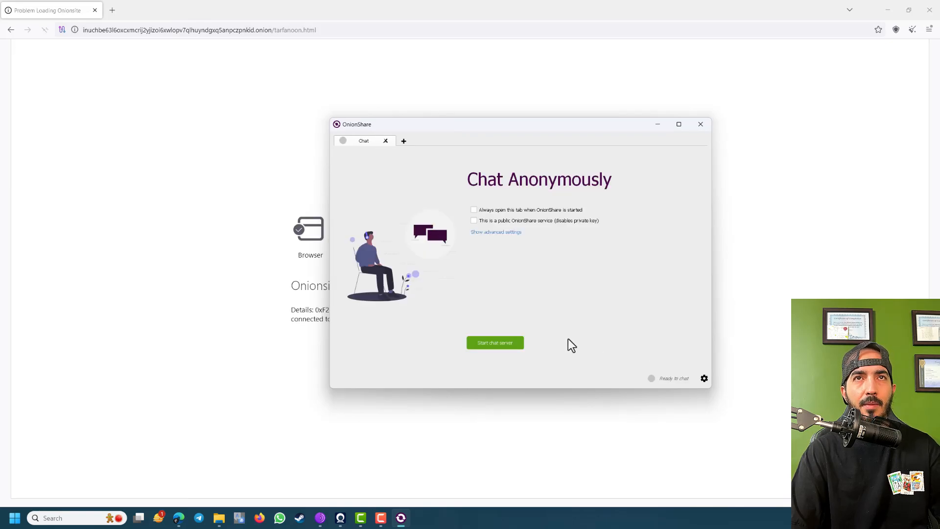
left_click(489, 350)
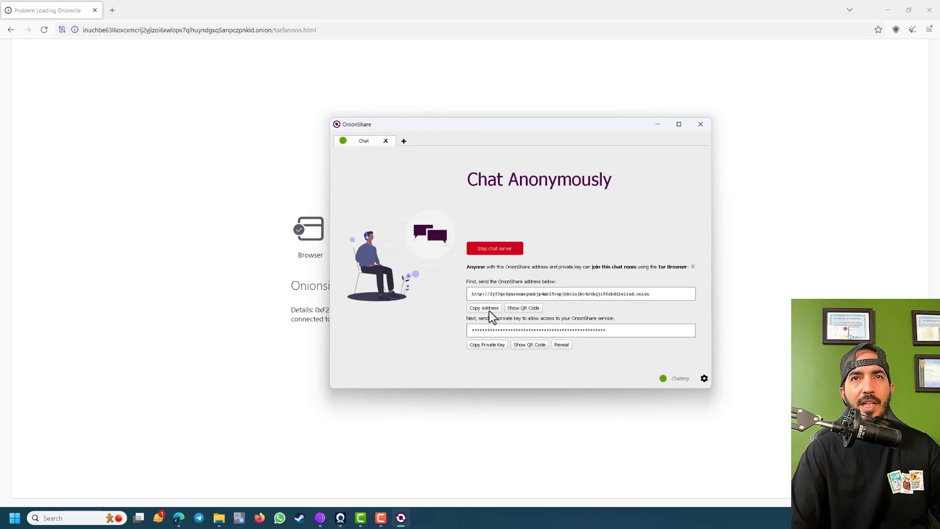
Copy the chat server's onion address and load it in Tor Browser
left_click(484, 309)
left_click(180, 30)
key("ctrl+v")
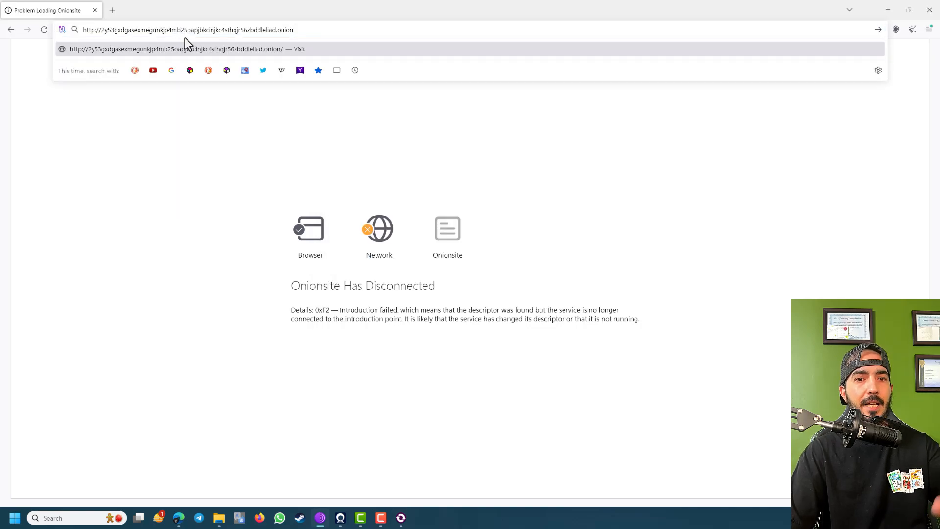
key("Return")
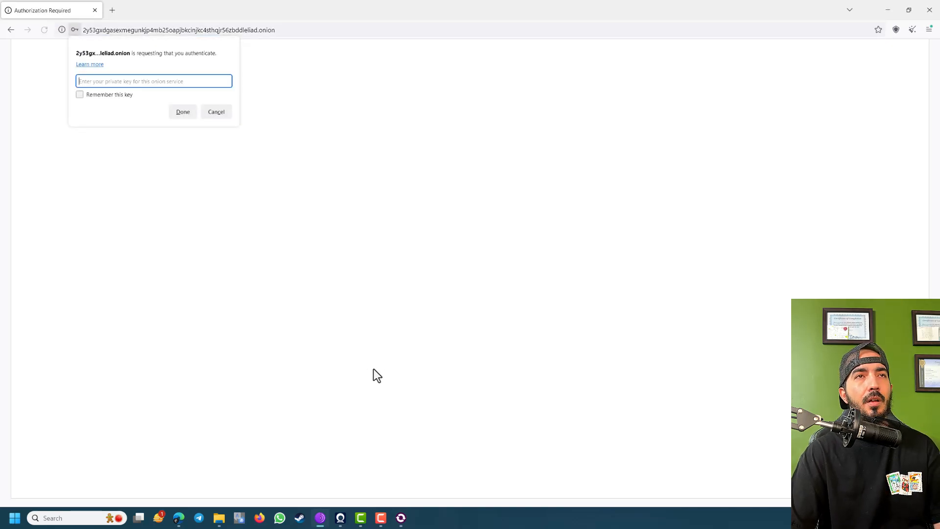
Copy the chat's private key from OnionShare, authenticate with it in Tor Browser, and read the chat page's JavaScript requirement
left_click(401, 518)
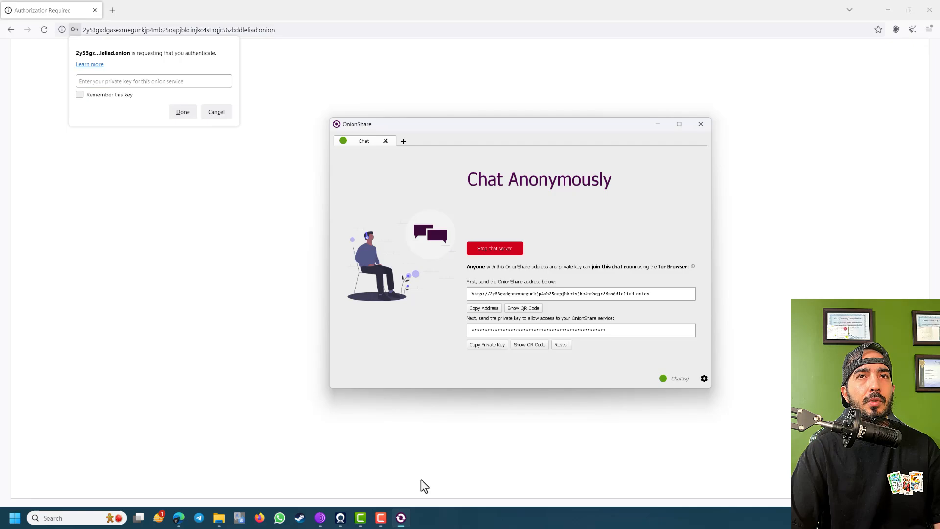
left_click(490, 345)
left_click(151, 81)
key("ctrl+v")
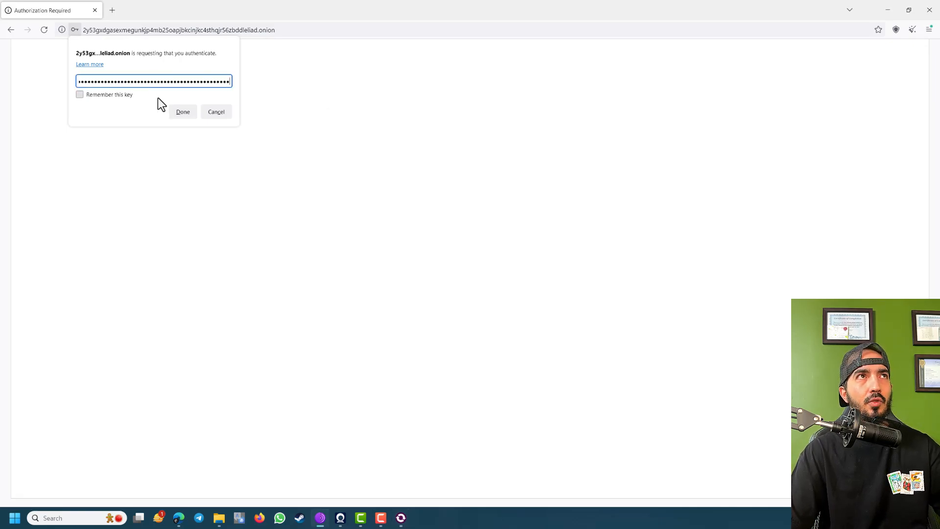
left_click(182, 112)
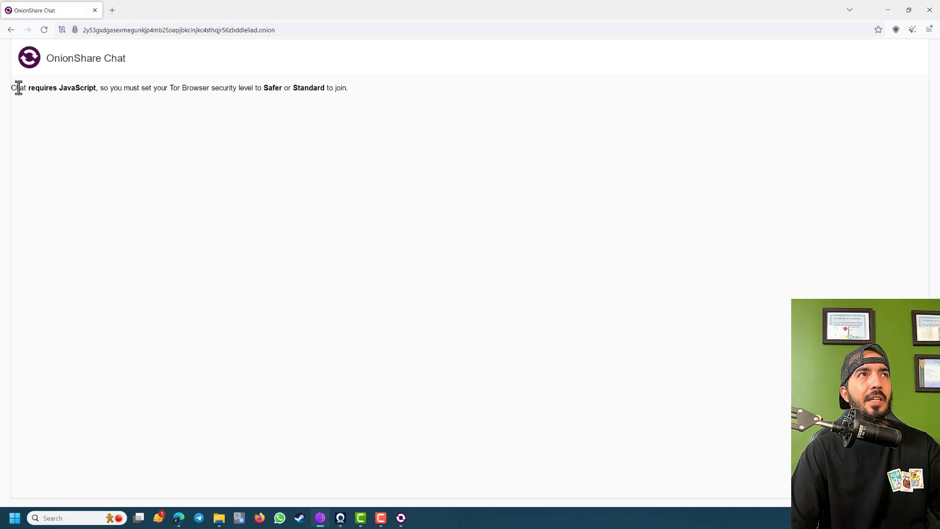
left_click_drag(12, 88, 373, 94)
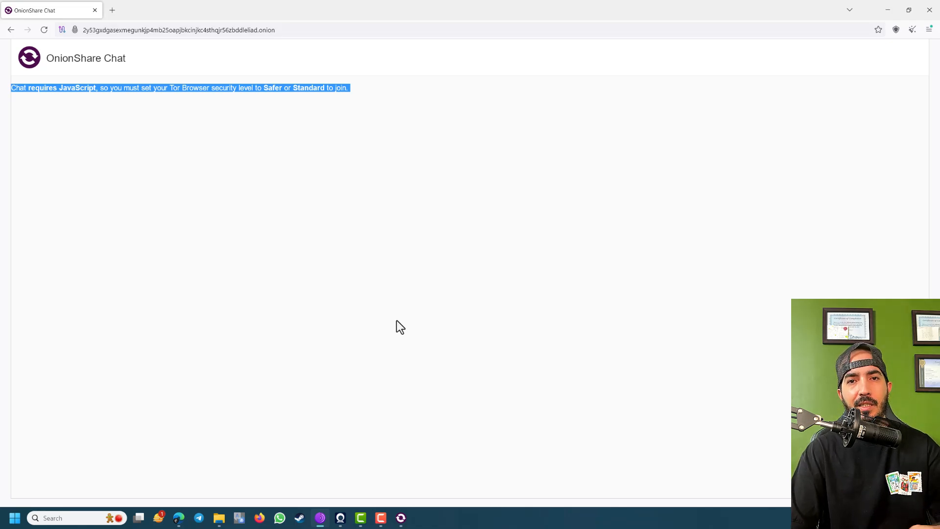
left_click(175, 216)
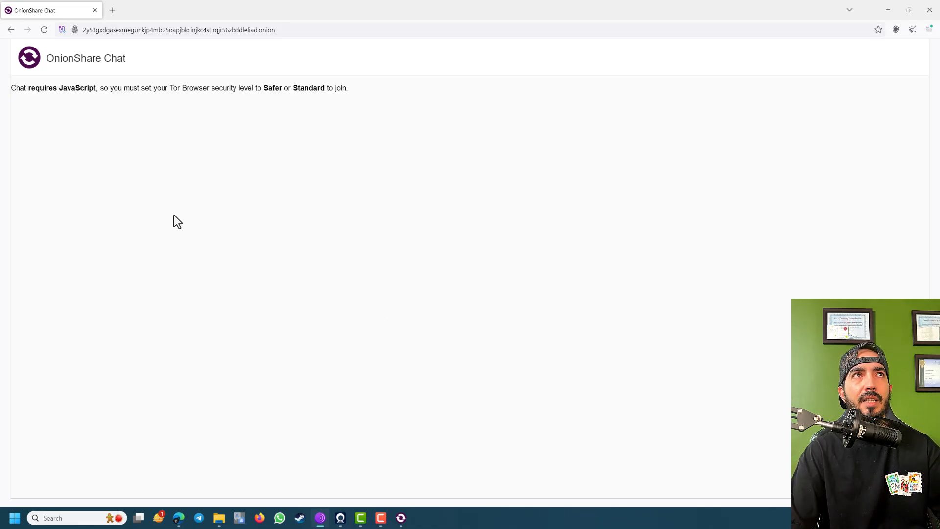
Stop the chat server in OnionShare and replace the chat tab with a new empty one
left_click(402, 518)
triple_click(528, 293)
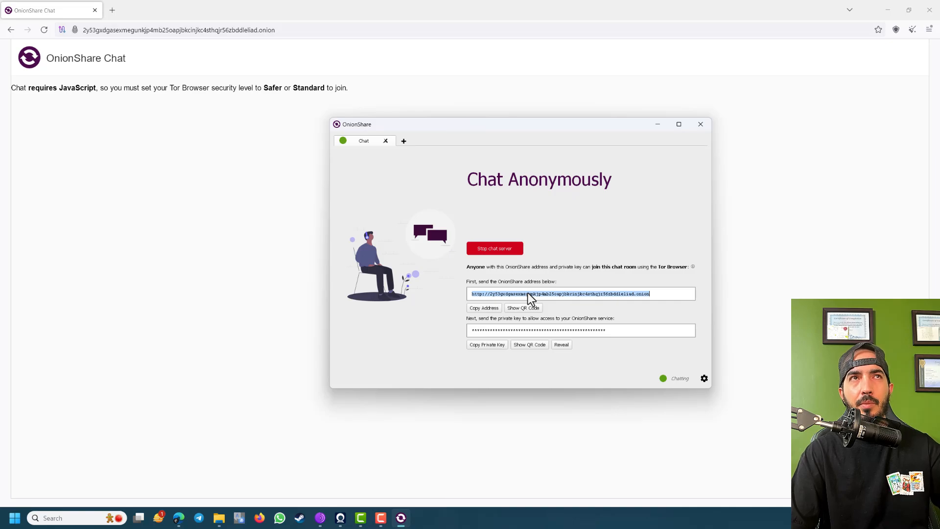
left_click(498, 251)
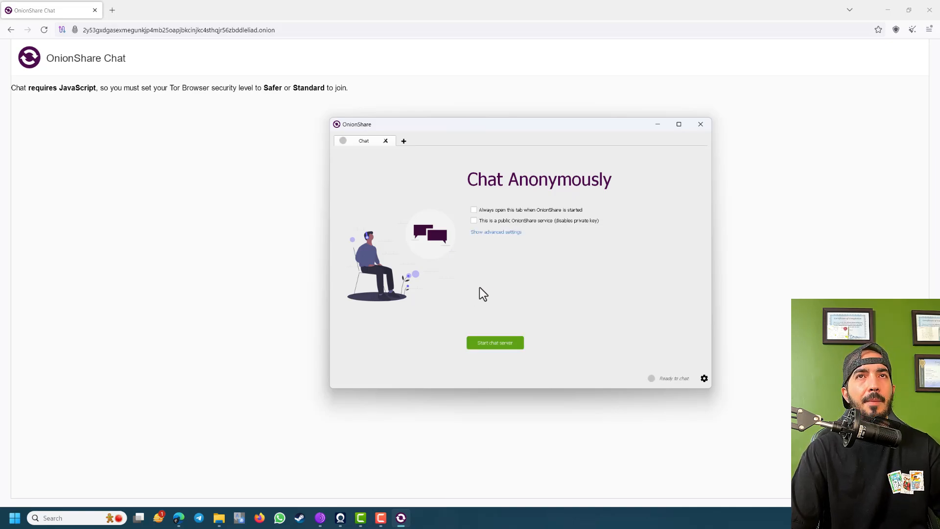
left_click(404, 141)
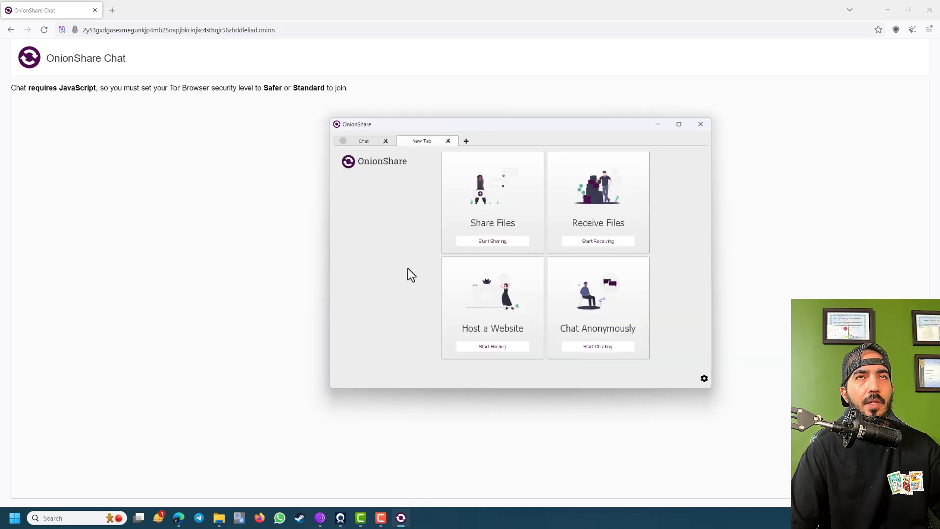
left_click(385, 141)
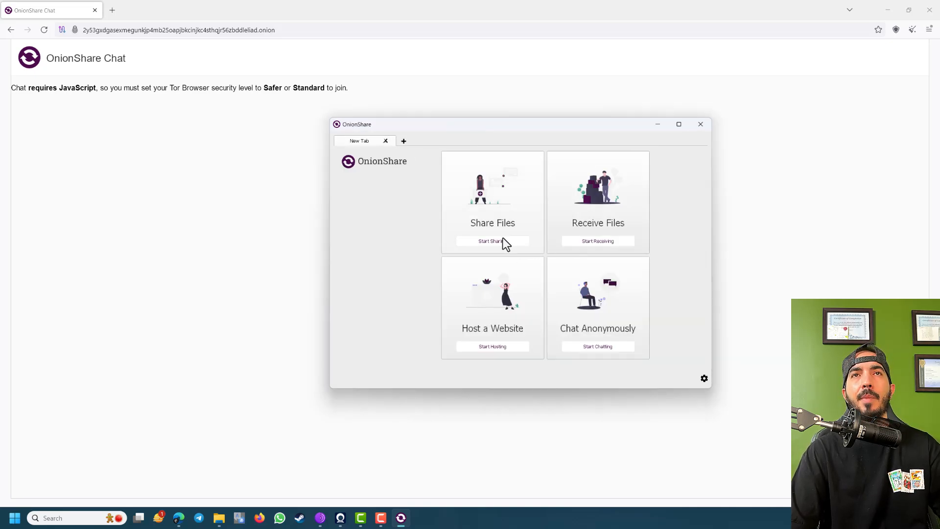
Set up Share Files in OnionShare, add tarfanoon.html from the mysite folder, and start sharing it with a private key
left_click(502, 241)
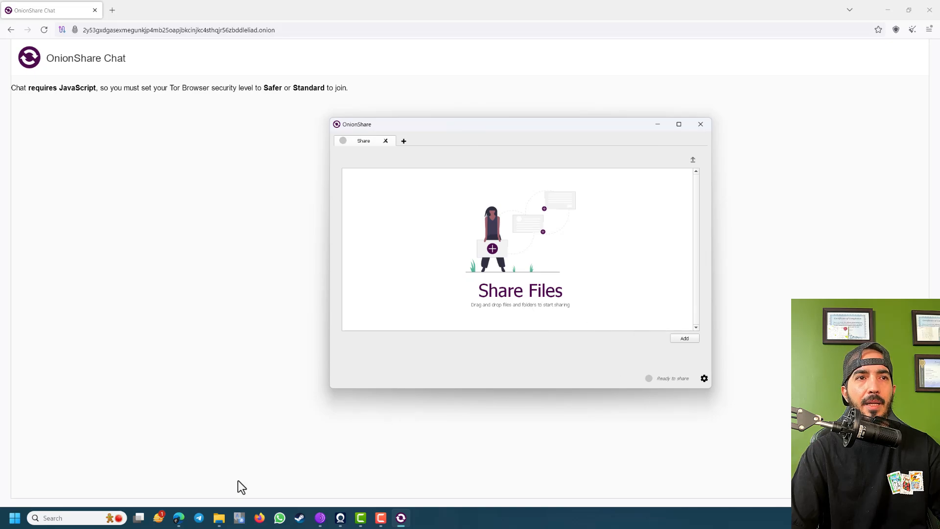
left_click(219, 517)
left_click_drag(568, 304, 410, 254)
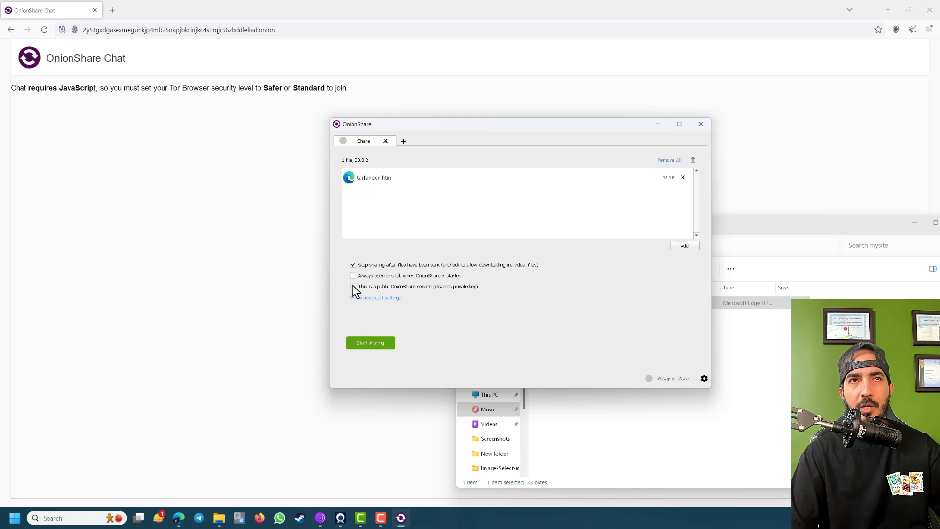
left_click(363, 342)
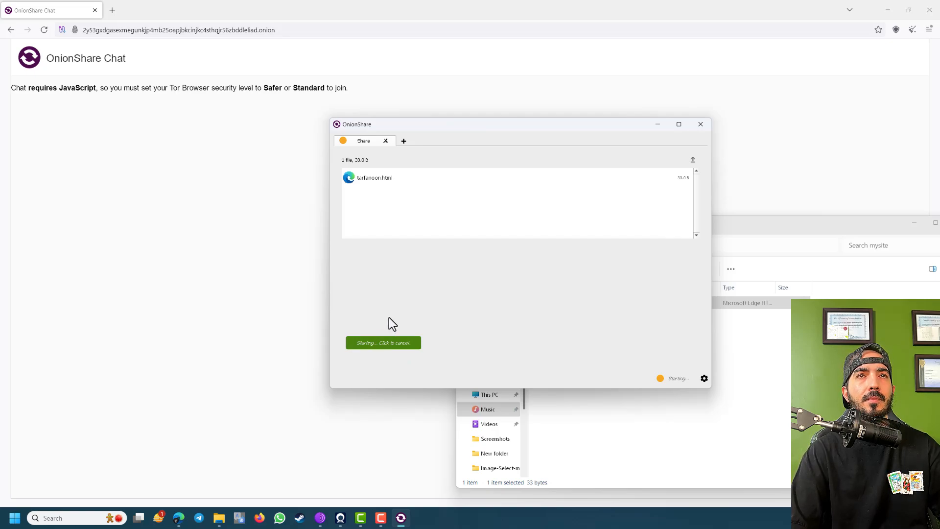
Copy the file share's onion address and load it in Tor Browser
left_click(371, 308)
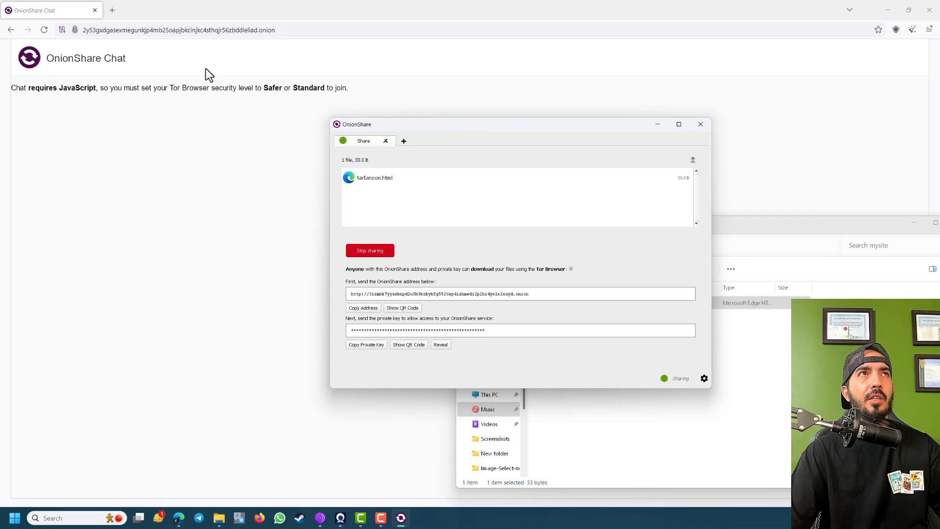
left_click(203, 30)
key("ctrl+v")
key("Return")
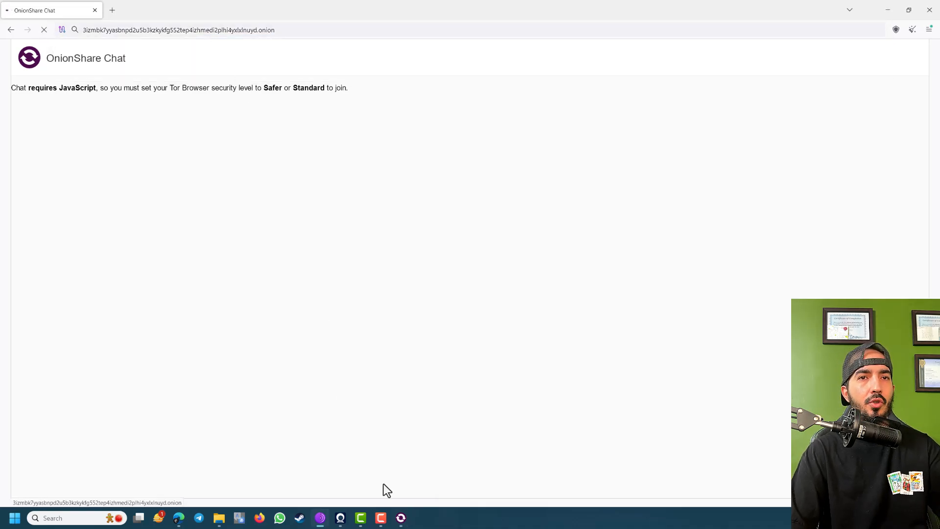
Copy the file share's private key from OnionShare and submit it in Tor Browser's authentication prompt
left_click(401, 517)
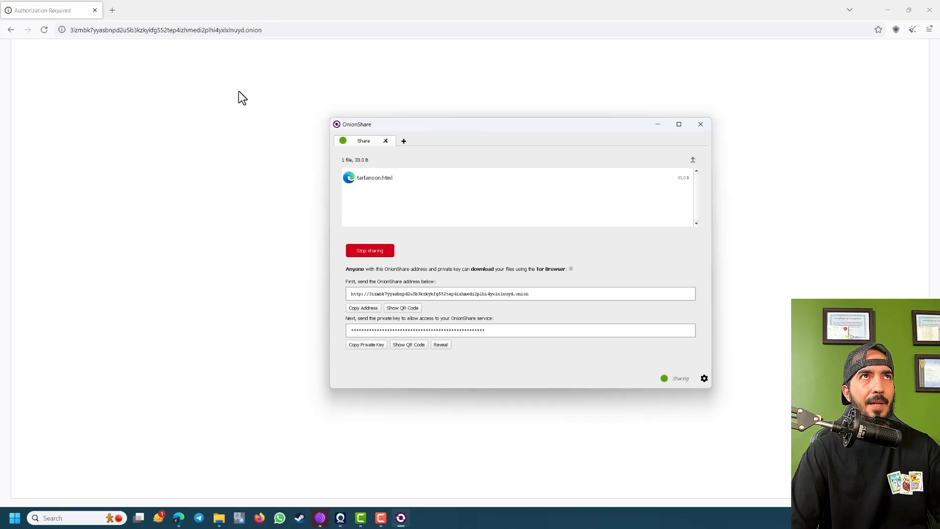
left_click(263, 30)
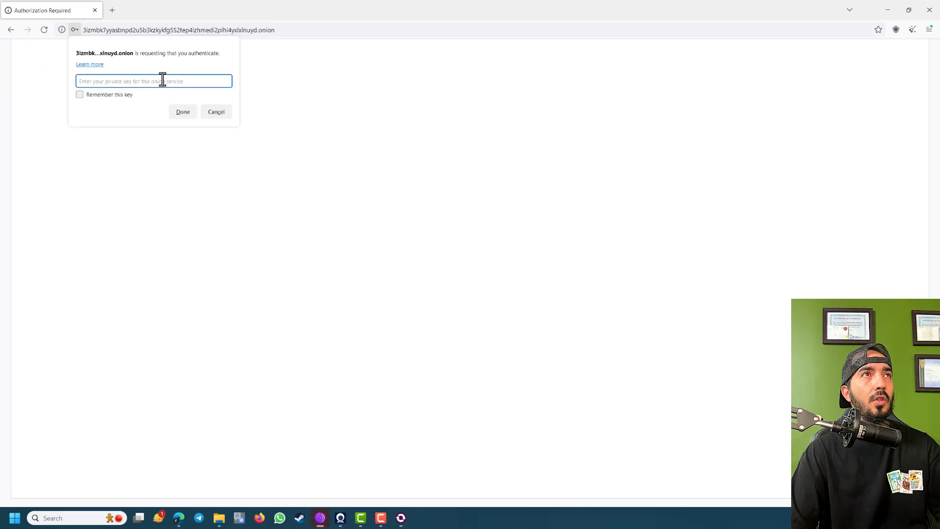
key("ctrl+v")
left_click(189, 114)
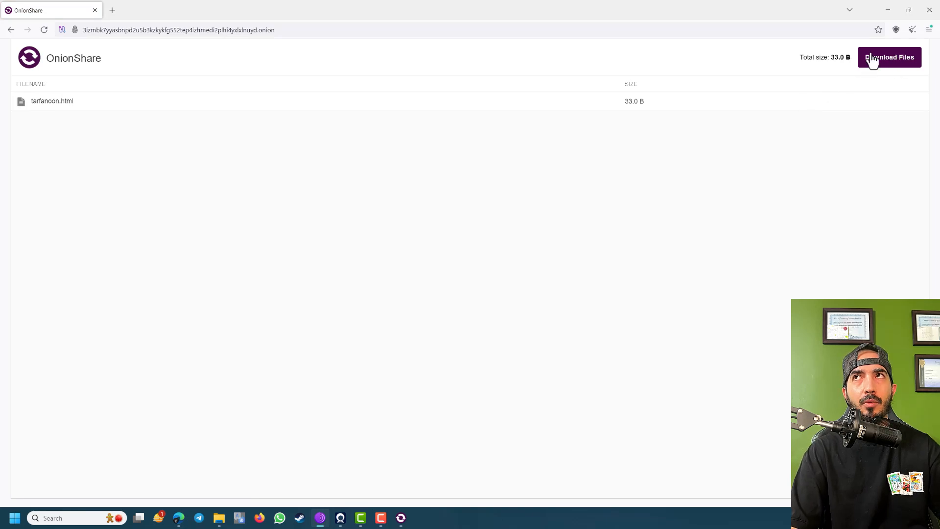
Download tarfanoon.html from the OnionShare page with the Save File option
left_click(896, 69)
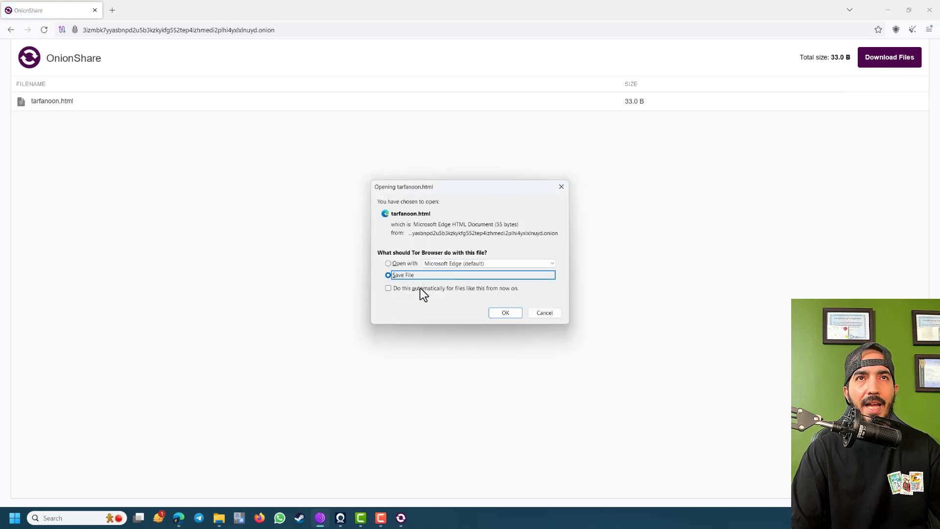
left_click(531, 315)
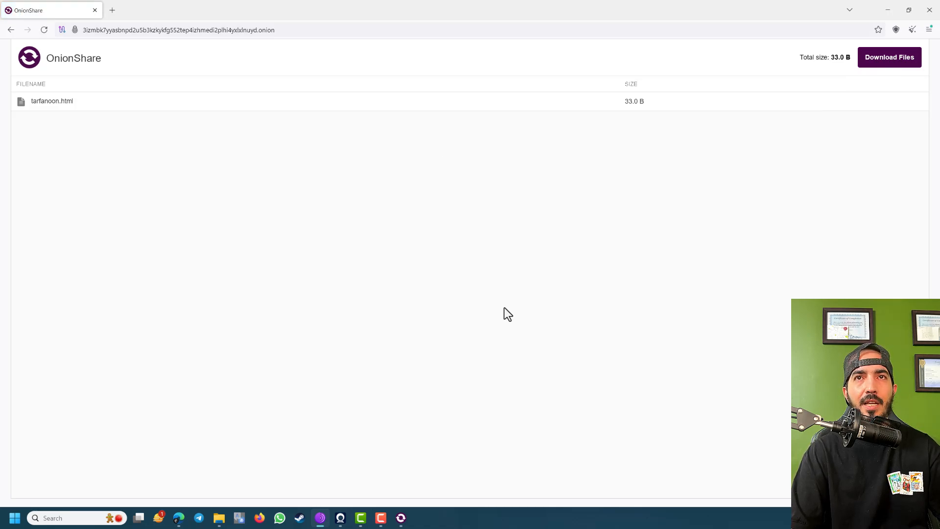
Return to OnionShare and open a Receive Files service in a new tab
left_click(400, 518)
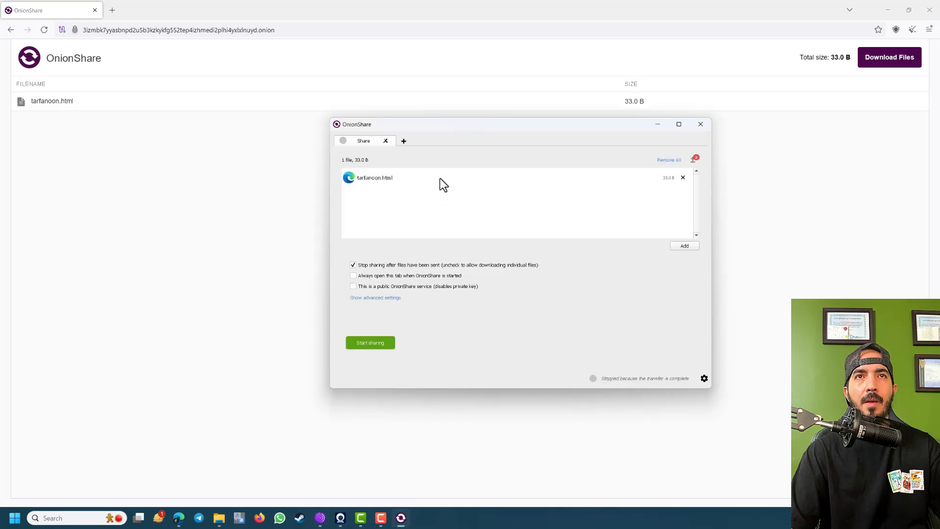
left_click(404, 142)
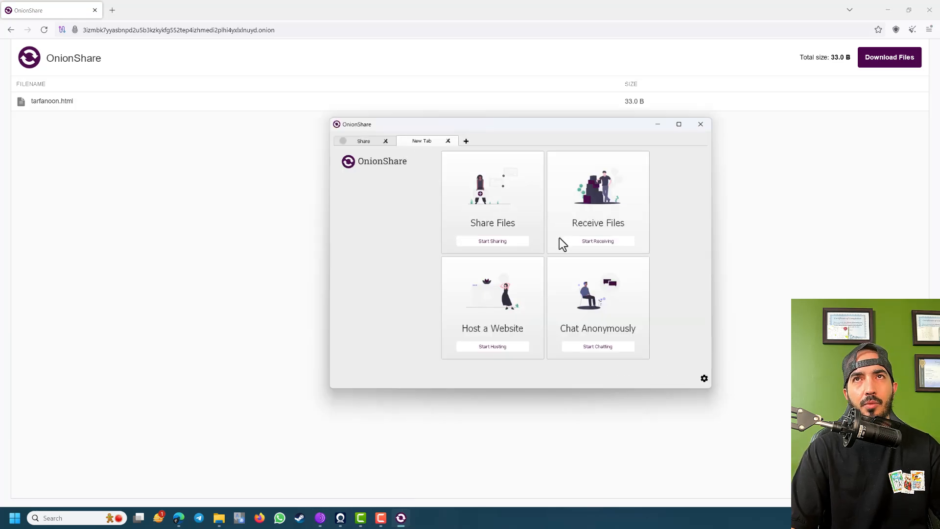
left_click(586, 249)
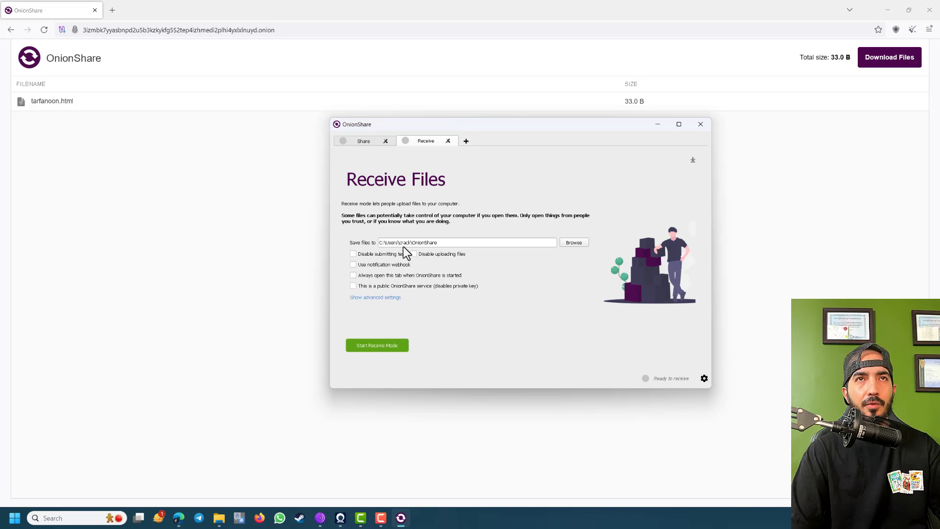
Try the notification webhook and Disable submitting text options for receiving files, turning both back off
left_click(448, 242)
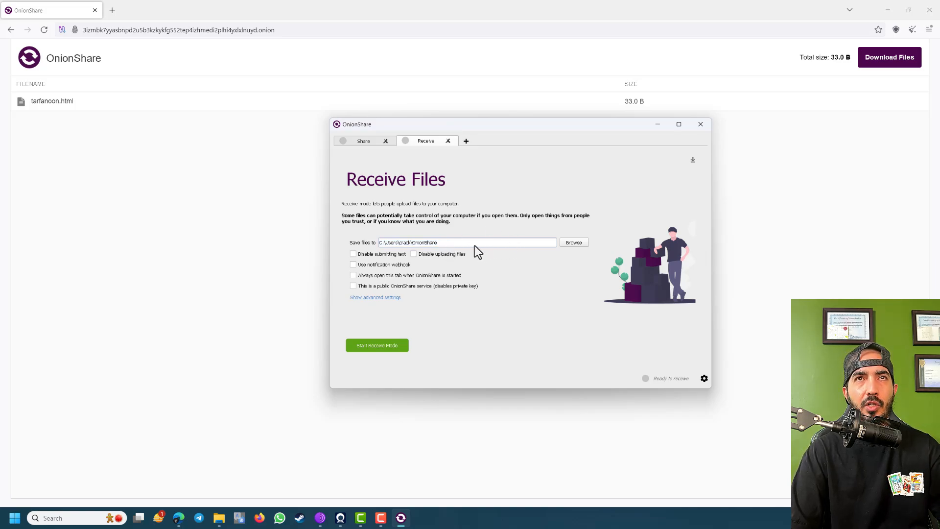
left_click(354, 265)
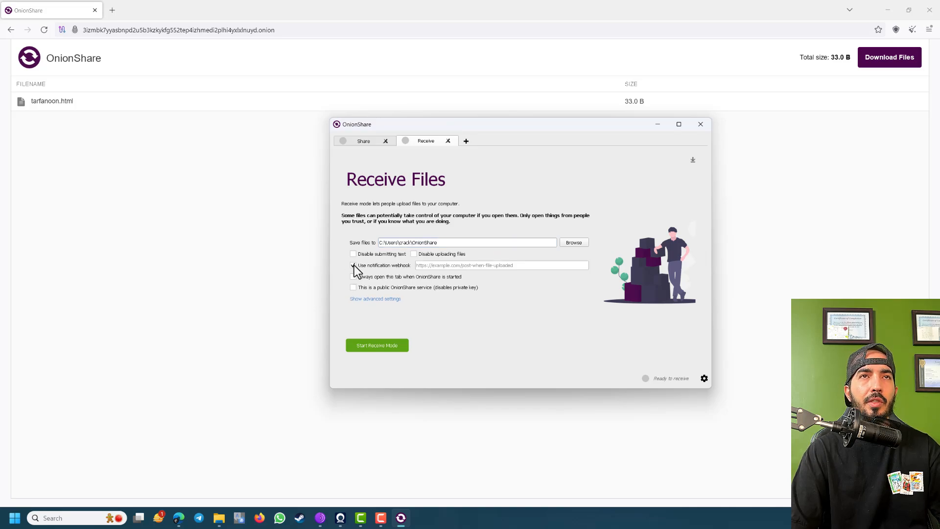
left_click(353, 266)
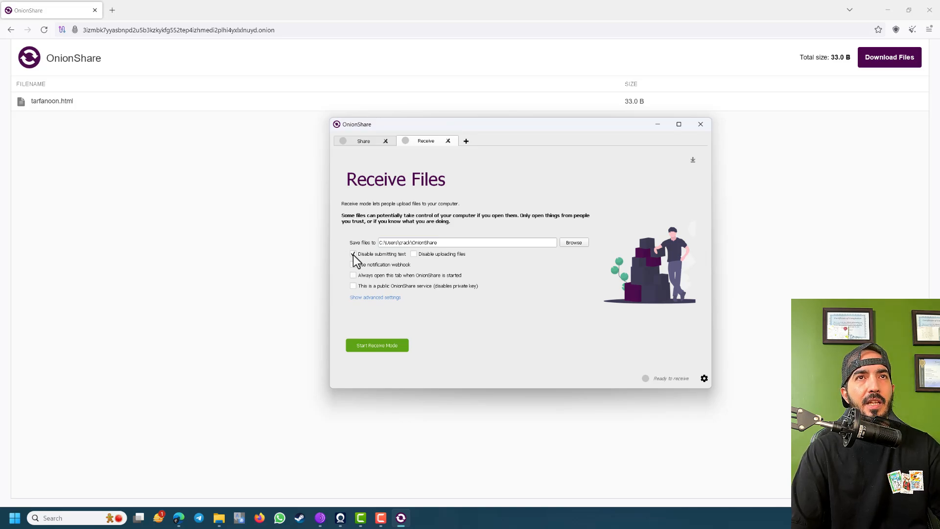
left_click(353, 253)
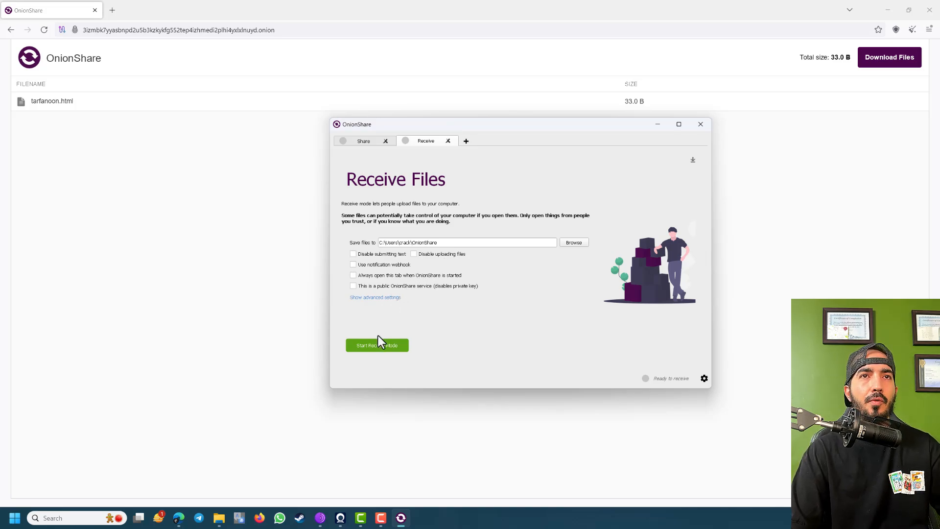
Start receive mode in OnionShare, copy the service's onion address and load it in Tor Browser
left_click(381, 348)
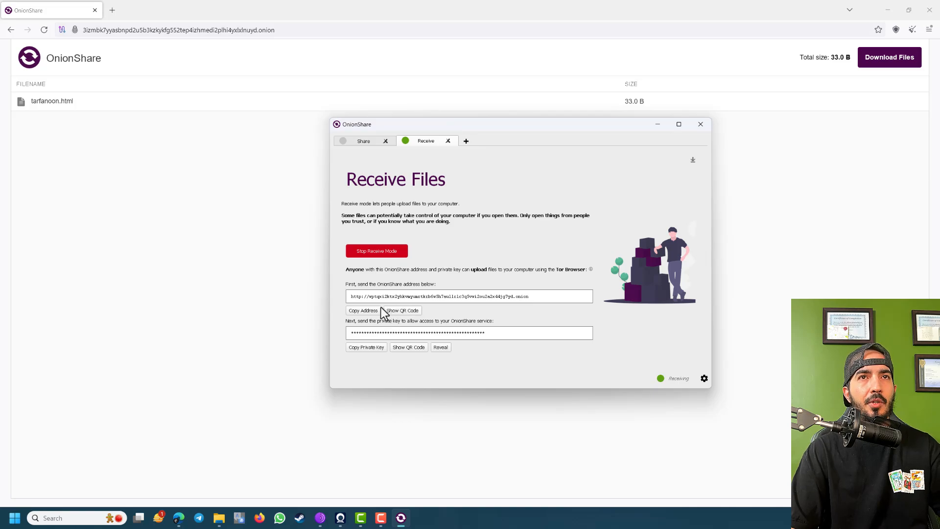
left_click(362, 308)
left_click(212, 27)
type("http://wptqxi2ktx2yhkvmyumrtkrb6w5h7aullrlc3q5vwi2ou2a2x44jg7yd.onion")
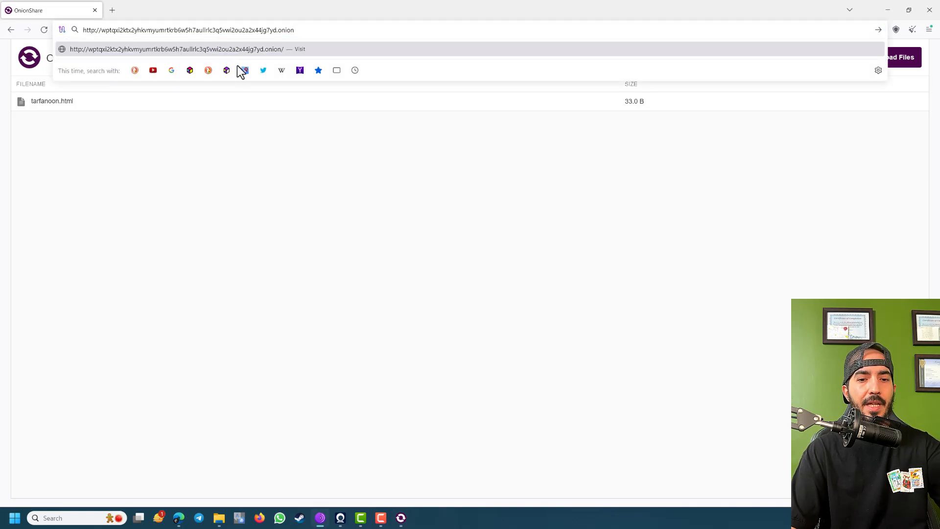
key("Return")
Copy the receive service's private key from OnionShare and submit it in Tor Browser's authentication prompt
left_click(401, 517)
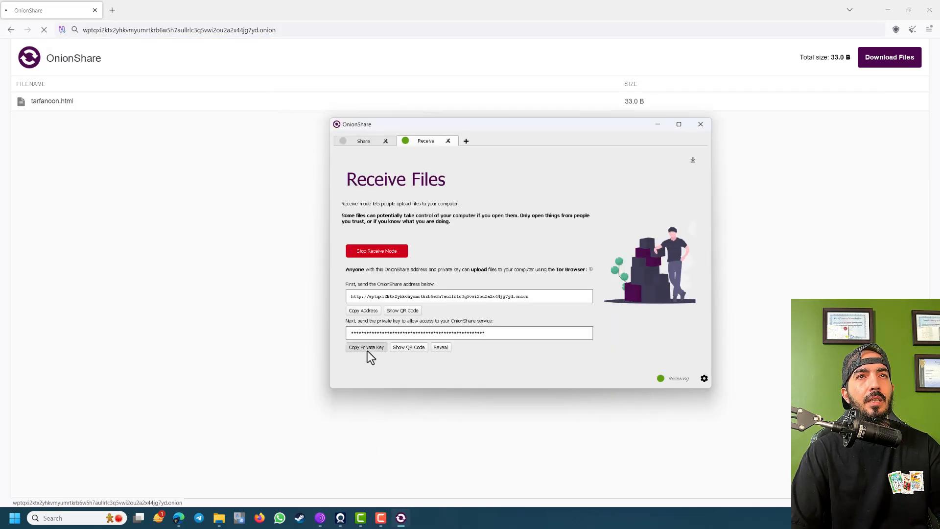
left_click(195, 6)
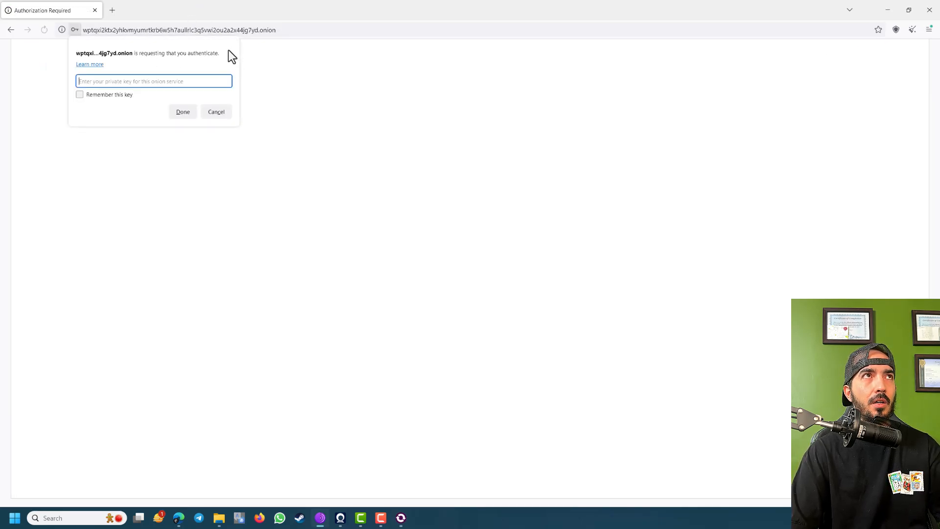
key("ctrl+v")
left_click(183, 111)
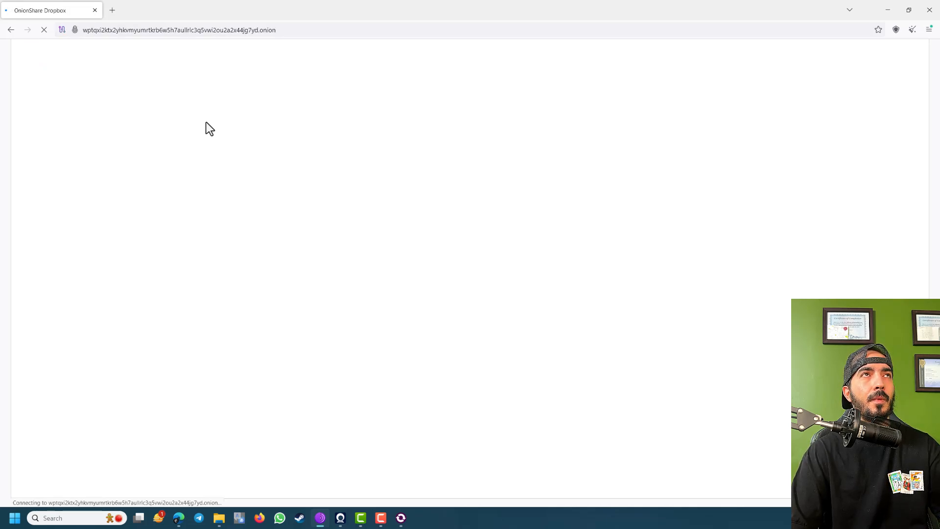
Write the test message "dsfsfsdfsf" in the OnionShare Dropbox submission form
left_click(417, 250)
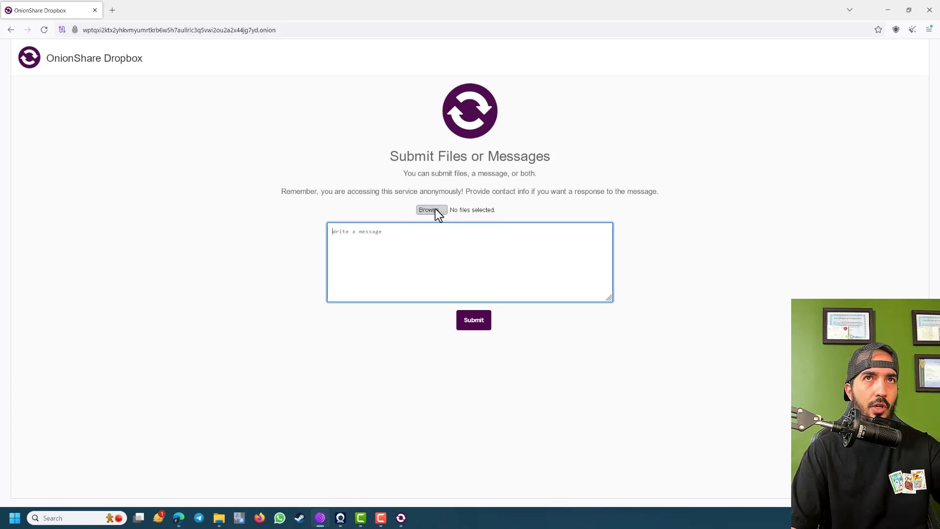
type("dsfsfsdfsf")
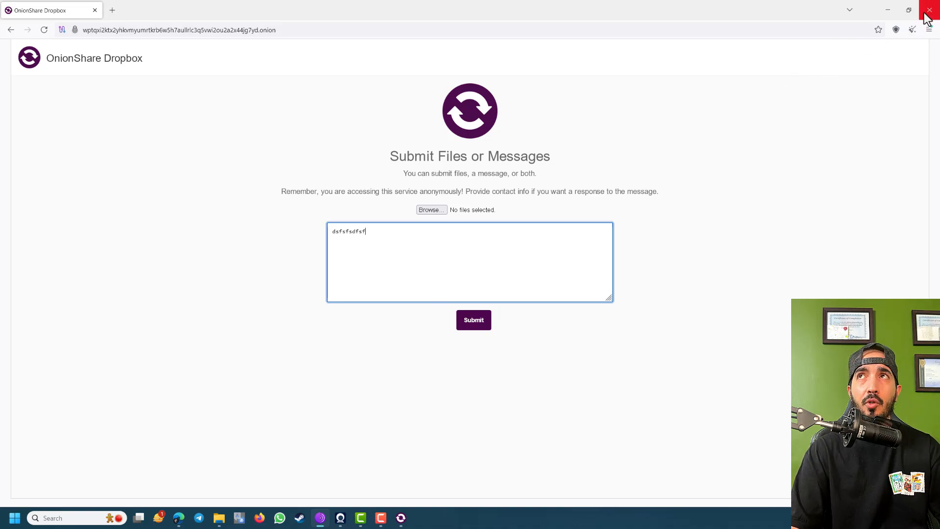
Switch back to OnionShare, stop receive mode and highlight the folder path where received files are saved
left_click(401, 518)
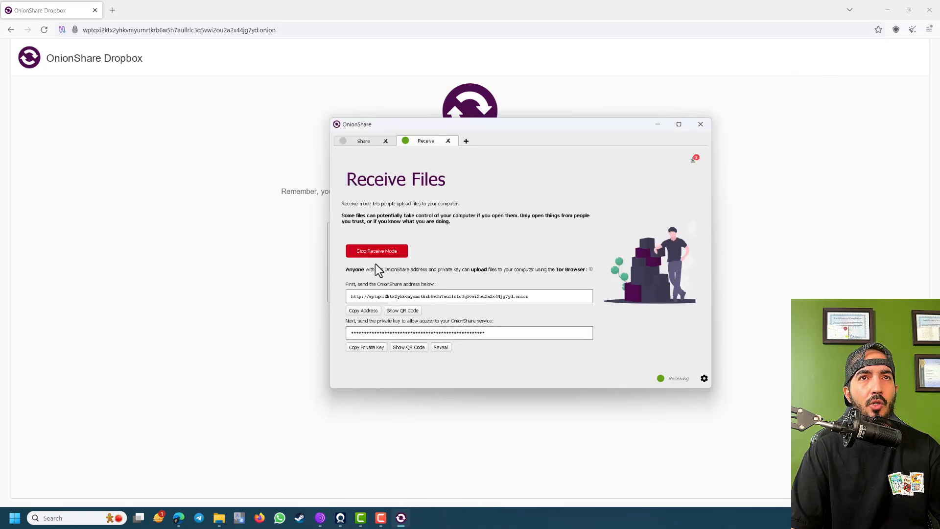
left_click(380, 249)
double_click(457, 243)
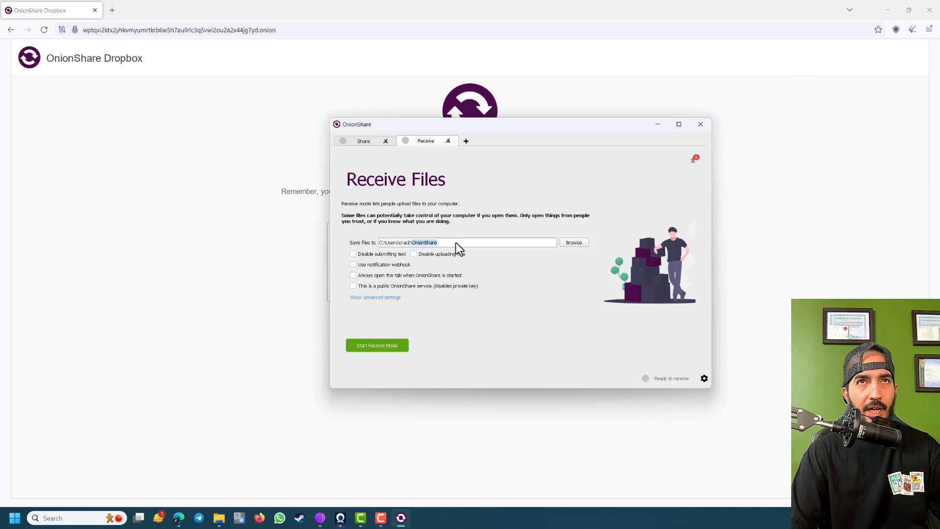
triple_click(456, 242)
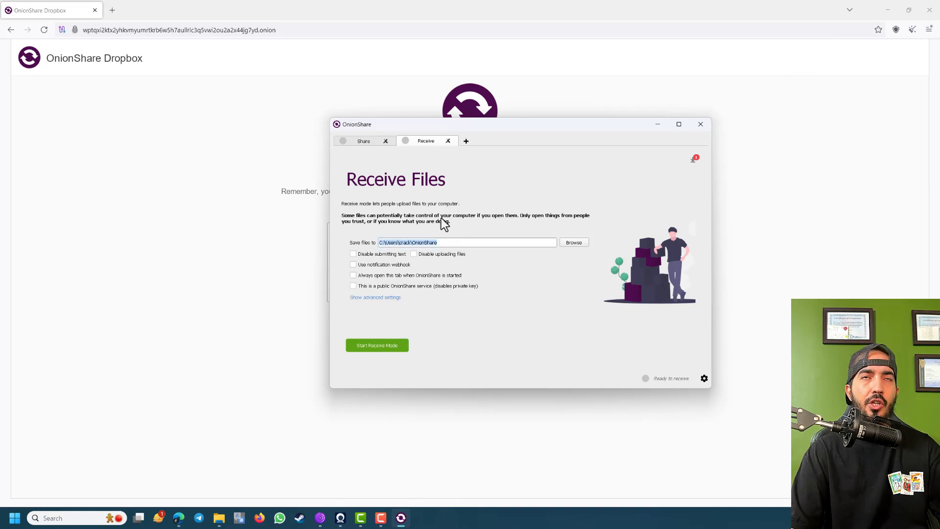
left_click(445, 242)
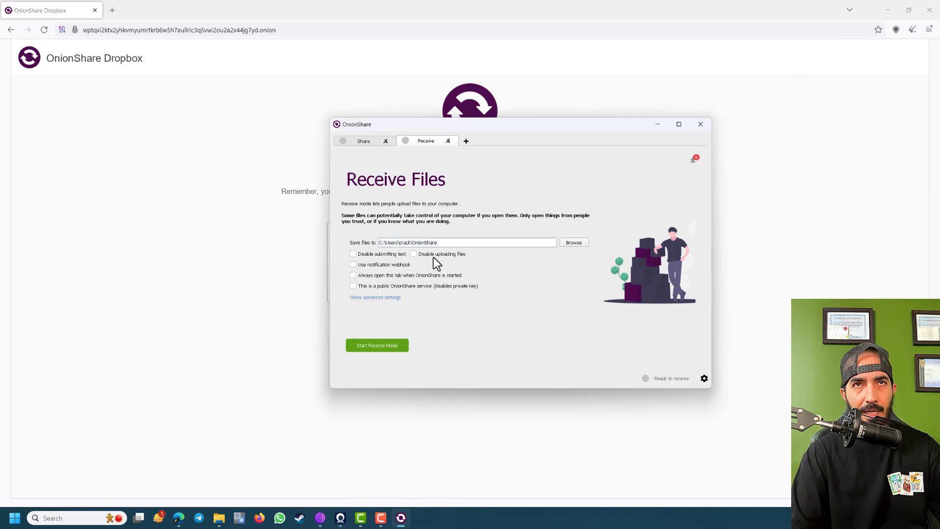